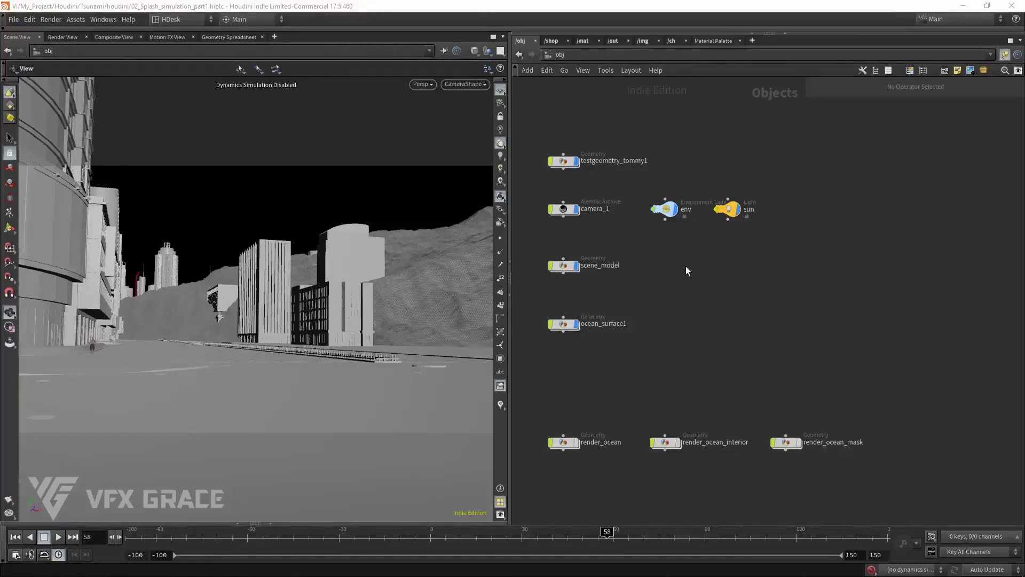
# Copy the out_model null inside ocean_surface1 and return to the object level
pyautogui.doubleClick(565, 325)
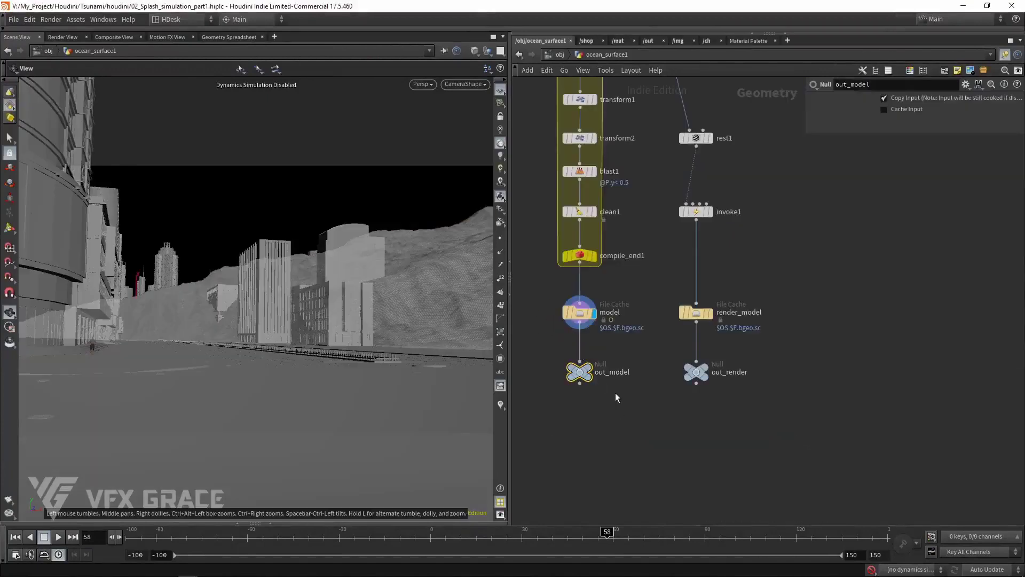
pyautogui.hotkey('ctrl', 'c')
pyautogui.press('u')
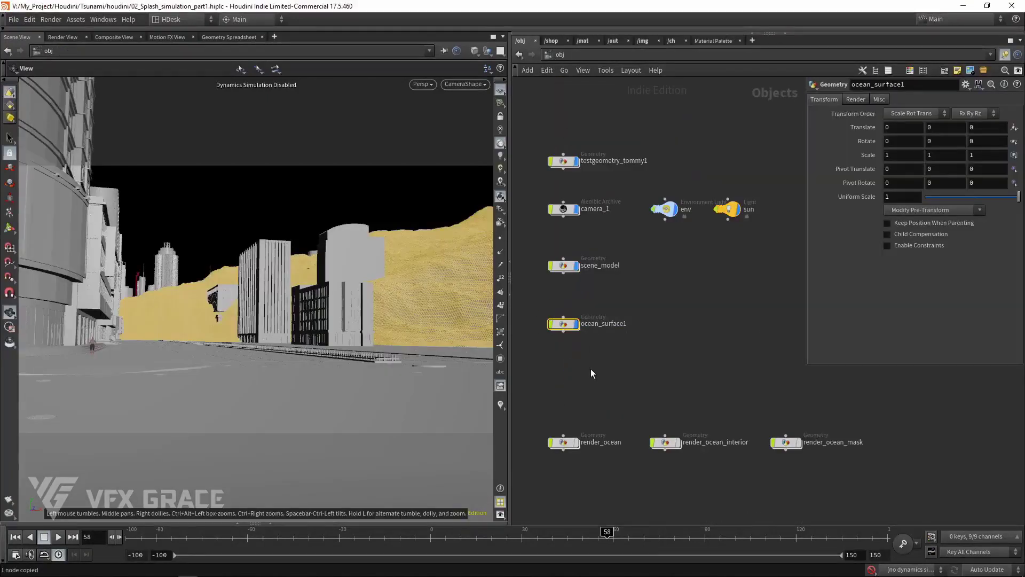
# Add a Geometry object below ocean_surface1 and name it main_splash
pyautogui.press('Tab')
pyautogui.moveTo(620, 338)
pyautogui.click(674, 337)
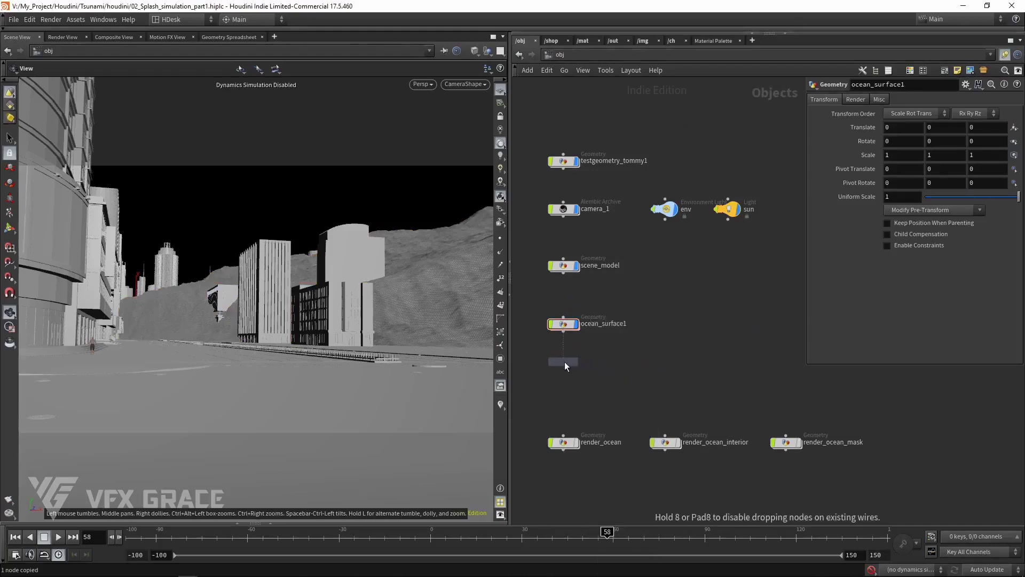
pyautogui.click(565, 361)
pyautogui.doubleClick(592, 362)
pyautogui.write('main_s')
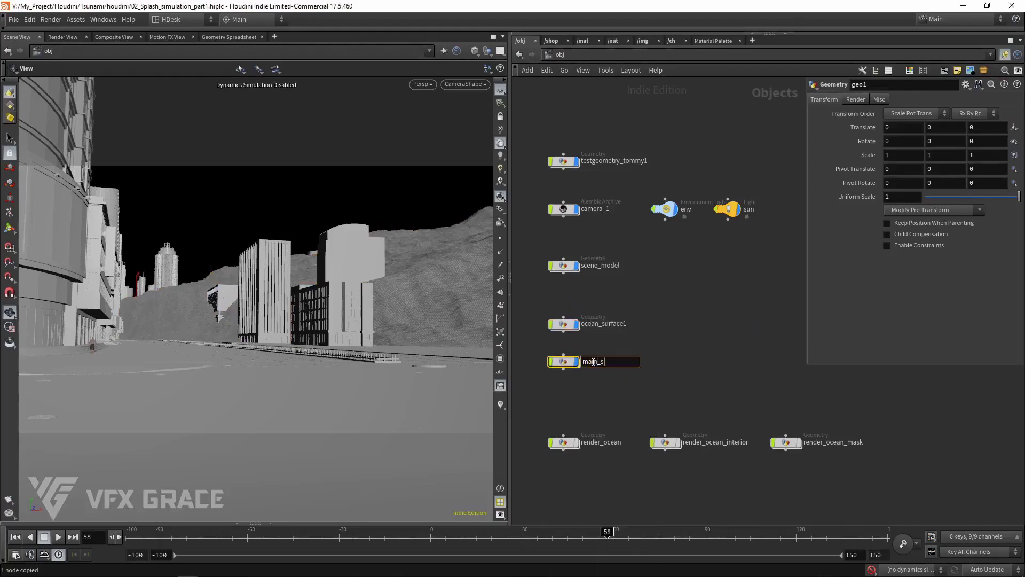
pyautogui.write('plash')
pyautogui.press('Return')
# Inside main_splash, add an Object Merge node that loads /obj/ocean_surface1/out_model
pyautogui.doubleClick(563, 362)
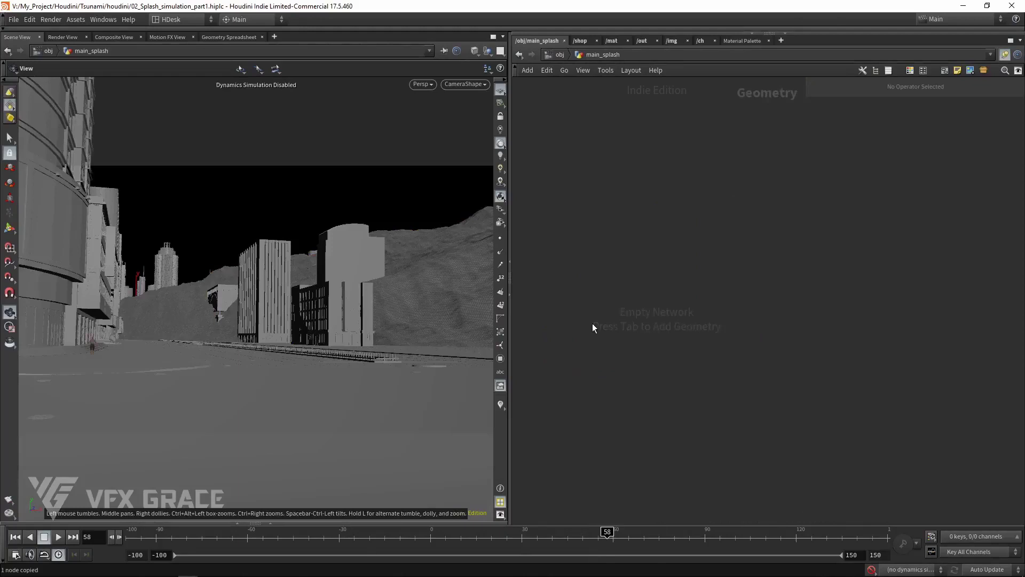
pyautogui.press('Tab')
pyautogui.write('obj')
pyautogui.press('Return')
pyautogui.click(613, 168)
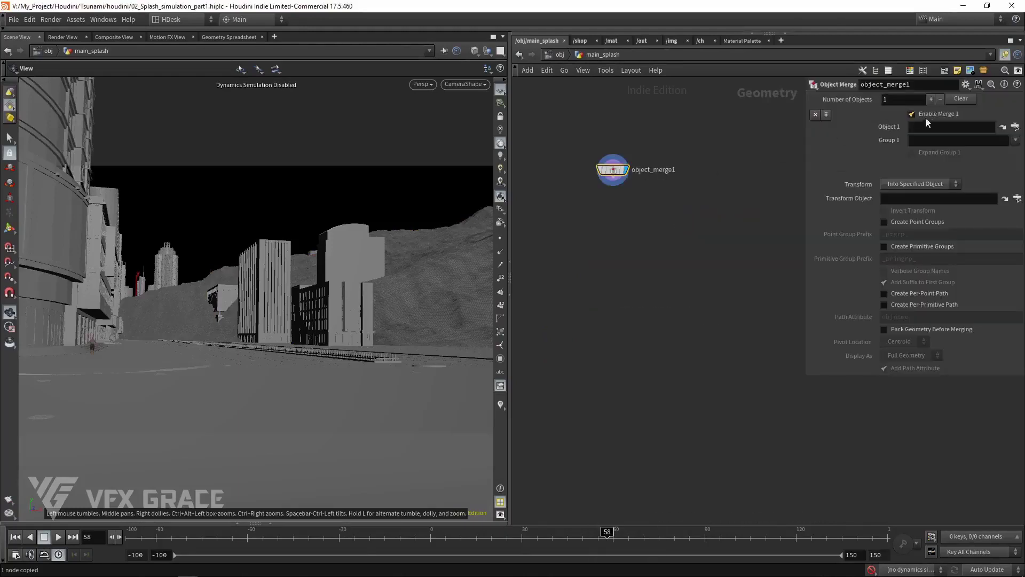
pyautogui.click(935, 128)
pyautogui.hotkey('ctrl', 'v')
pyautogui.press('Return')
# Connect a Group Expression node after object_merge1, set its group type to Points and name the group del
pyautogui.click(613, 182)
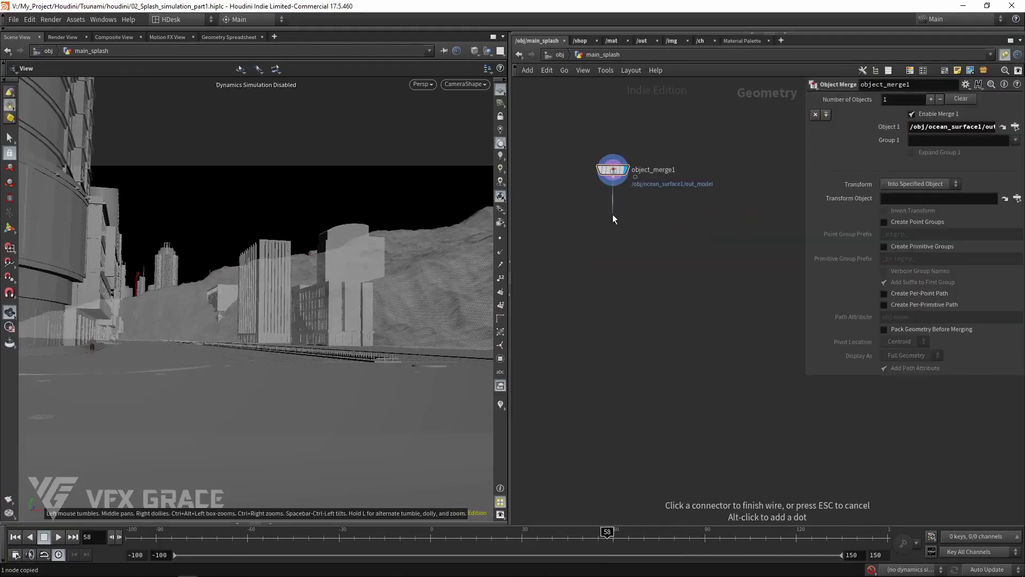
pyautogui.press('Tab')
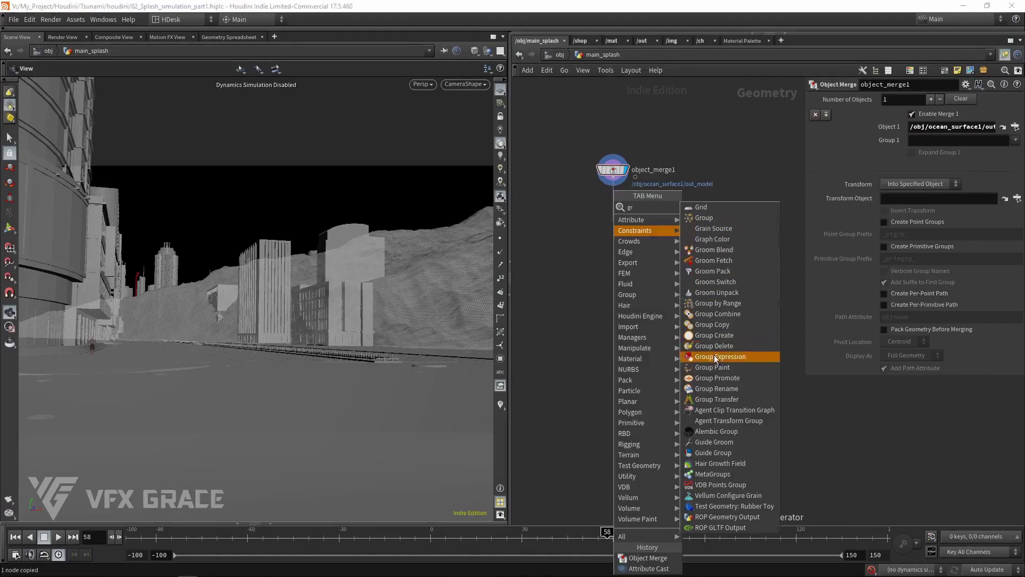
pyautogui.click(714, 354)
pyautogui.scroll(3, 623, 220)
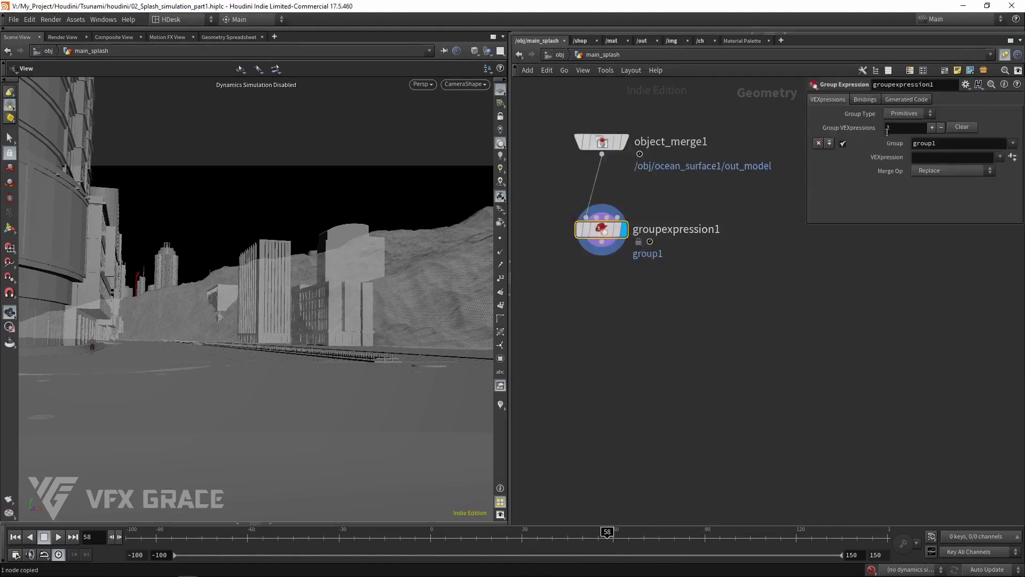
pyautogui.click(918, 113)
pyautogui.click(897, 134)
pyautogui.doubleClick(932, 143)
pyautogui.write('del')
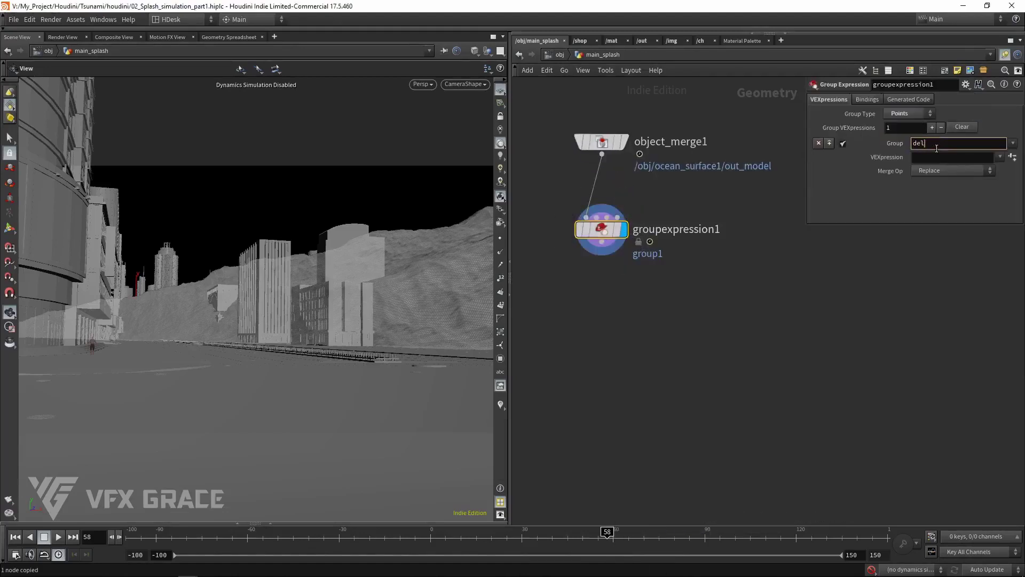
pyautogui.click(931, 157)
pyautogui.click(1012, 157)
pyautogui.moveTo(928, 229); pyautogui.dragTo(955, 241)
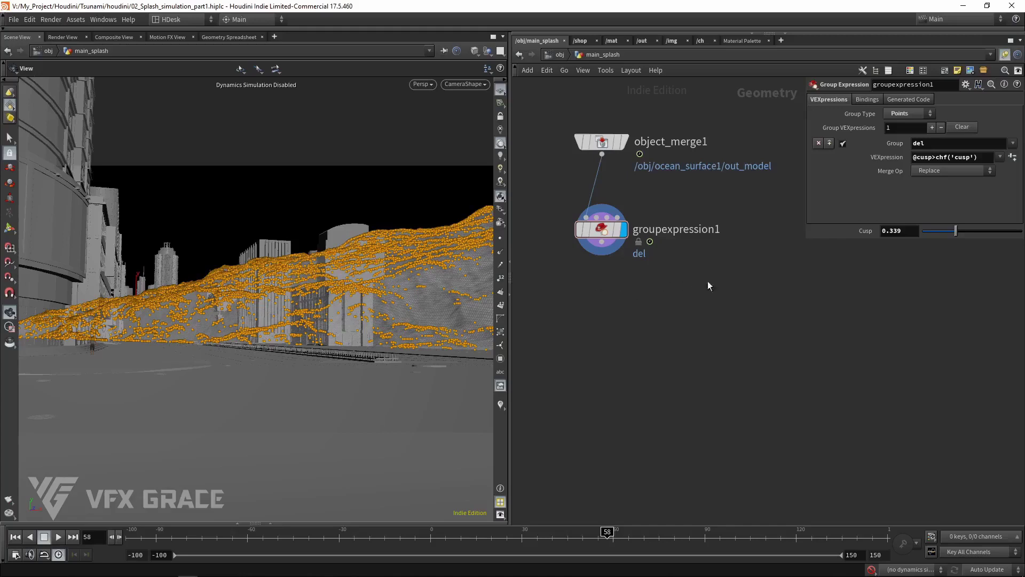
# Extend the del group's VEXpression with && @P.y<30 to limit the points by height
pyautogui.click(979, 157)
pyautogui.write('&& @P.')
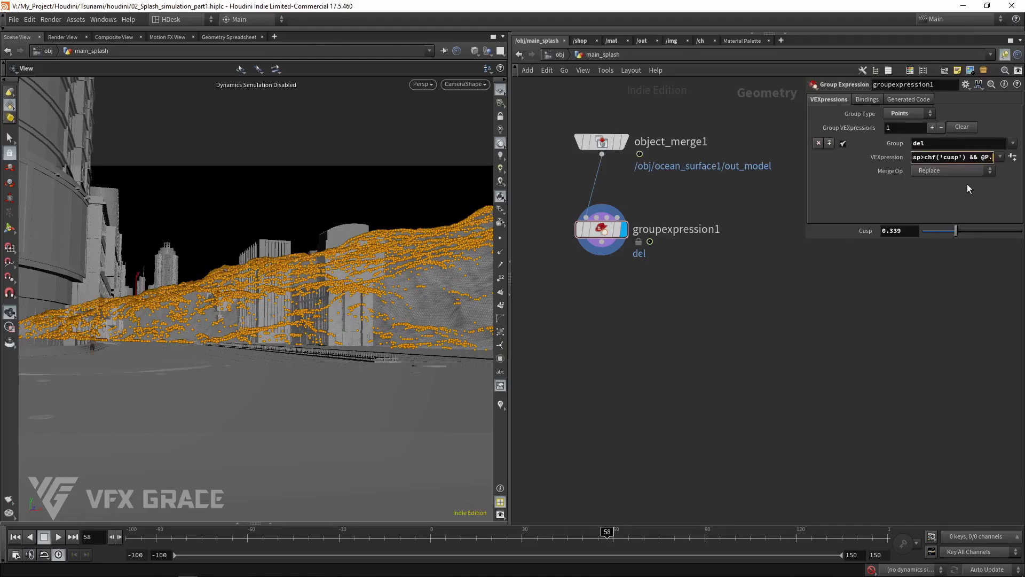
pyautogui.write('y<30')
pyautogui.press('Return')
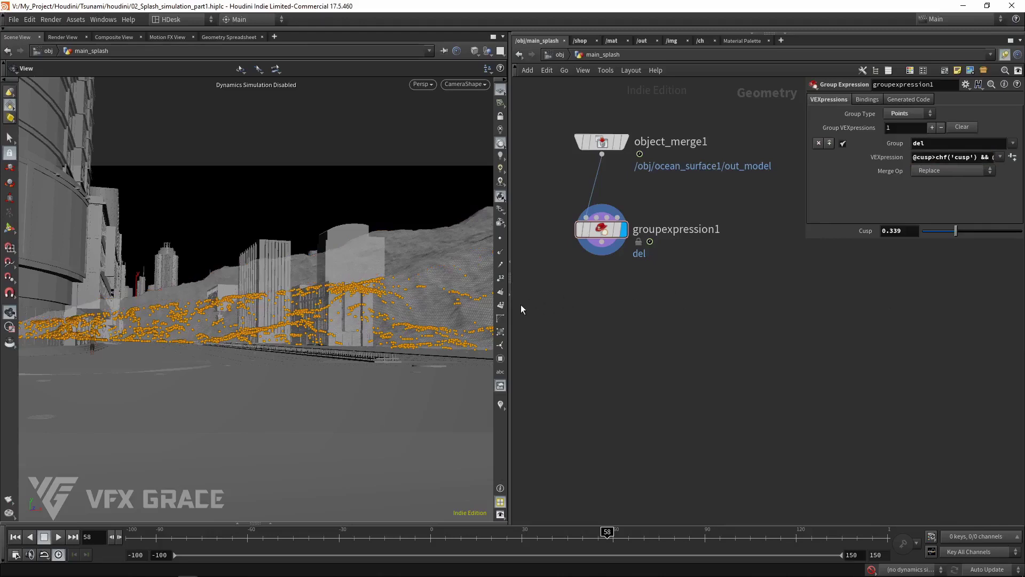
# Examine the grouped points on the wave from several angles and return the viewport to the CameraShape camera
pyautogui.click(335, 301)
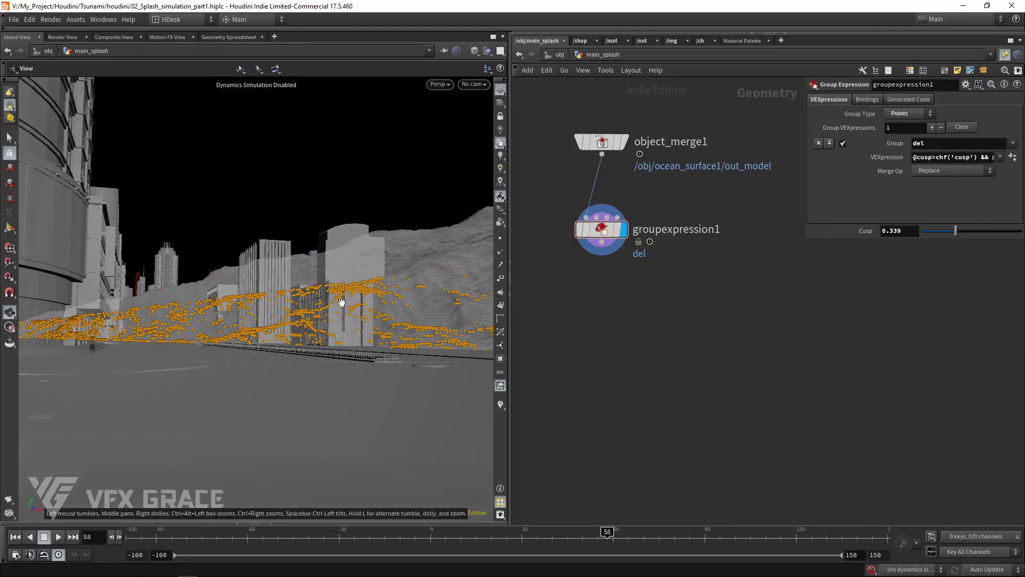
pyautogui.moveTo(341, 303)
pyautogui.mouseDown()
pyautogui.moveTo(322, 310)
pyautogui.moveTo(341, 306)
pyautogui.mouseUp()
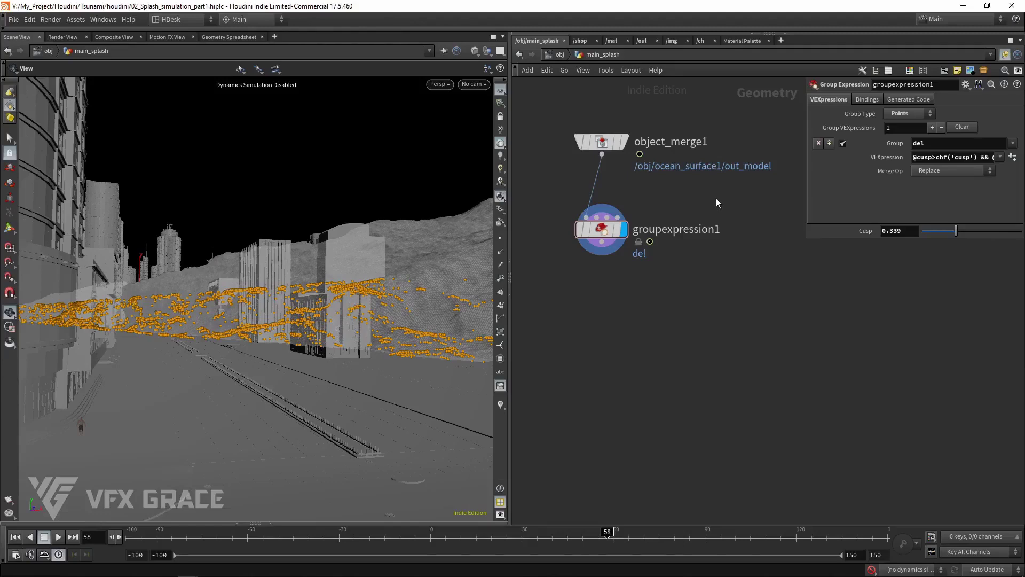
pyautogui.moveTo(455, 269); pyautogui.dragTo(433, 290)
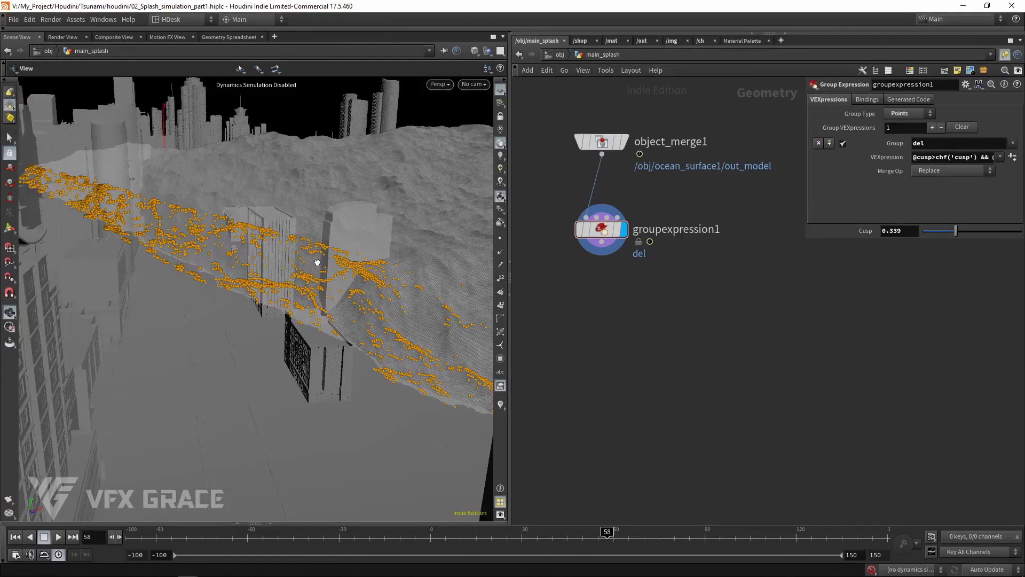
pyautogui.moveTo(317, 262); pyautogui.dragTo(314, 247)
pyautogui.click(473, 84)
pyautogui.click(492, 135)
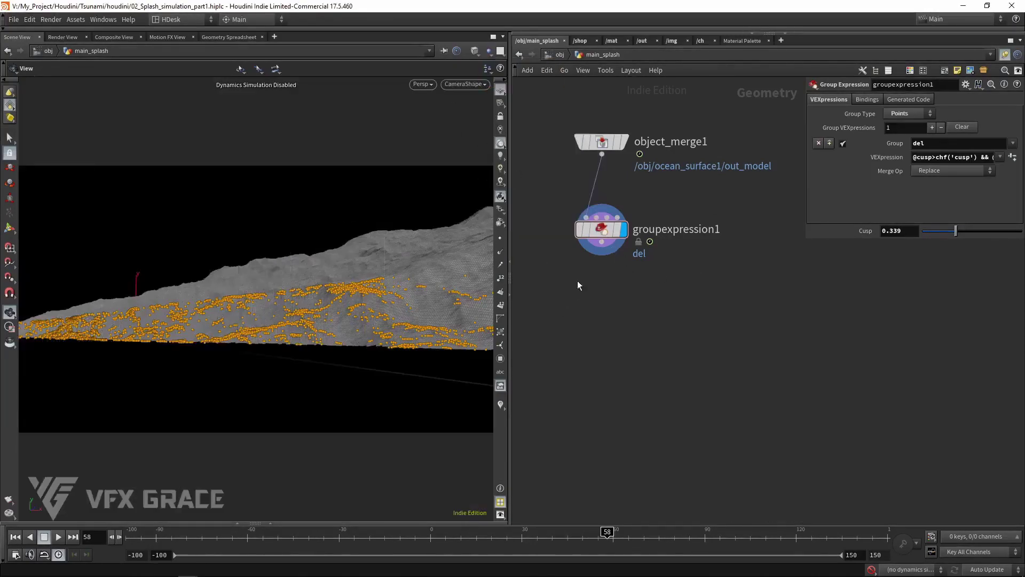
# Add a Blast node after groupexpression1 with group del and Delete Non Selected enabled
pyautogui.click(602, 244)
pyautogui.click(594, 321)
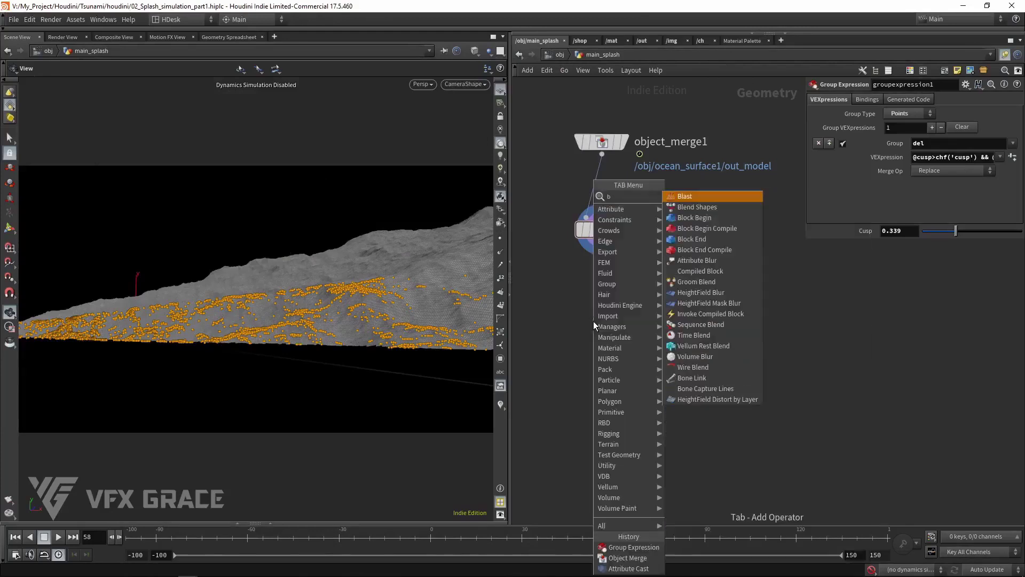
pyautogui.click(684, 204)
pyautogui.click(617, 344)
pyautogui.click(1005, 99)
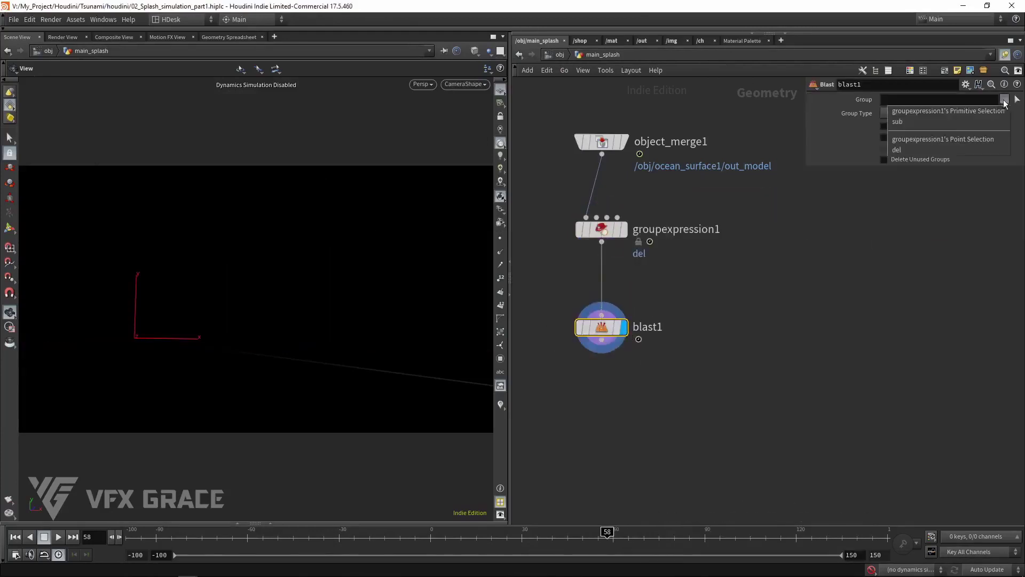
pyautogui.click(985, 149)
pyautogui.click(885, 136)
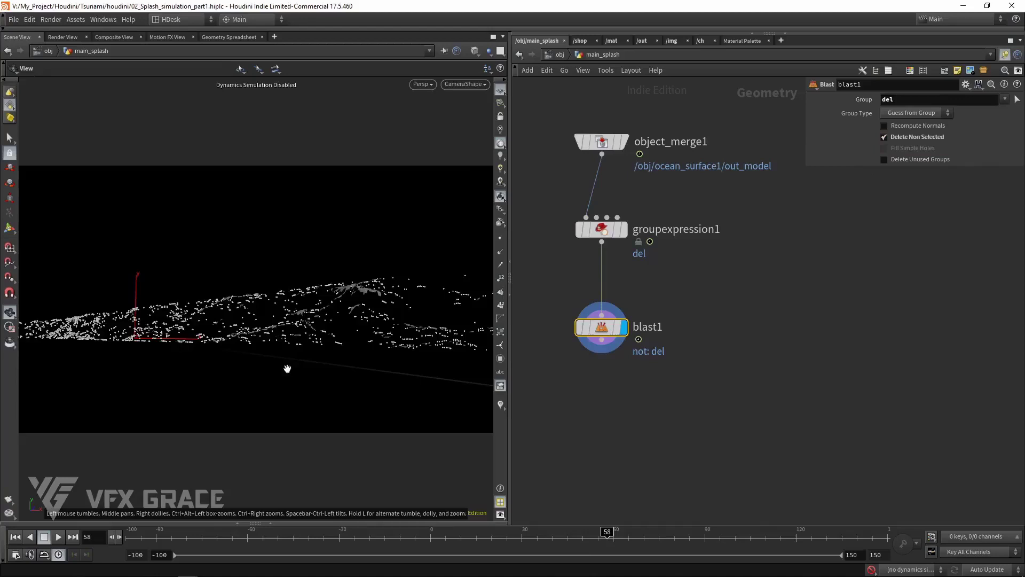
# Insert a Group Promote node between groupexpression1 and blast1 and display it
pyautogui.moveTo(286, 368); pyautogui.dragTo(439, 332)
pyautogui.moveTo(610, 346); pyautogui.dragTo(611, 326, button='middle')
pyautogui.moveTo(612, 310); pyautogui.dragTo(613, 339)
pyautogui.press('Tab')
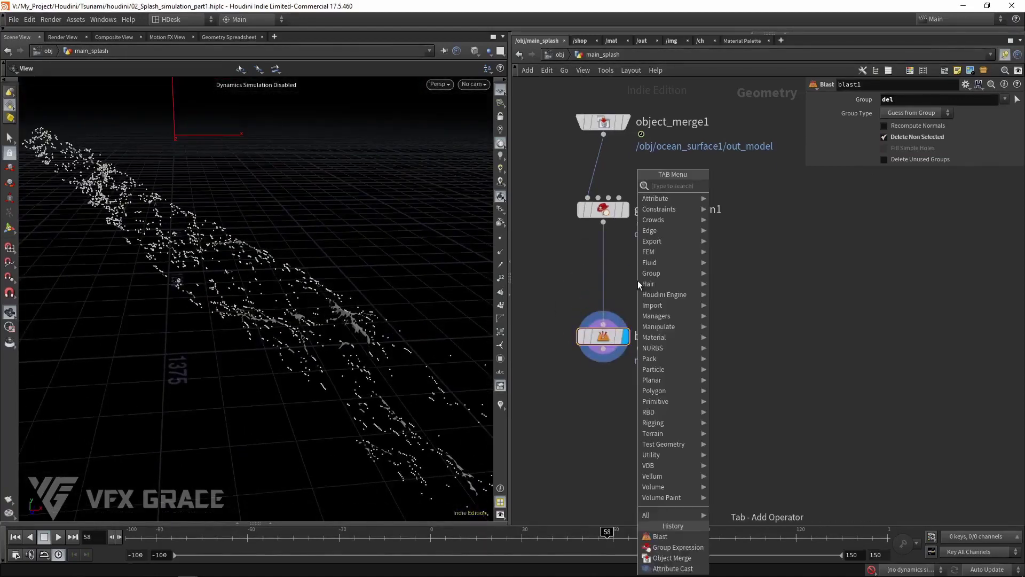
pyautogui.write('gr')
pyautogui.click(723, 215)
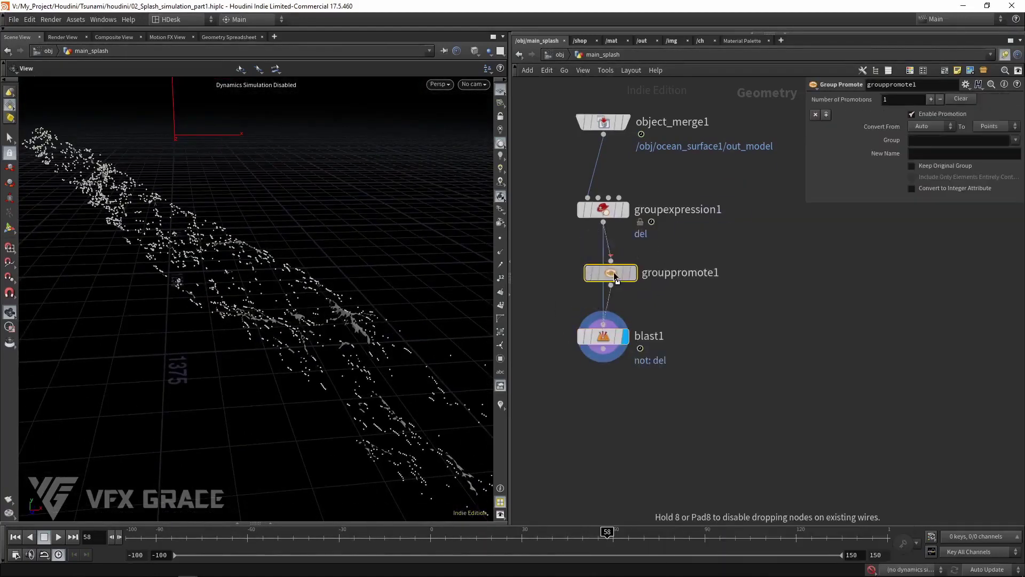
pyautogui.click(613, 276)
pyautogui.click(625, 273)
# Promote the del group from Points to Primitives in grouppromote1 and display the output of blast1
pyautogui.click(929, 126)
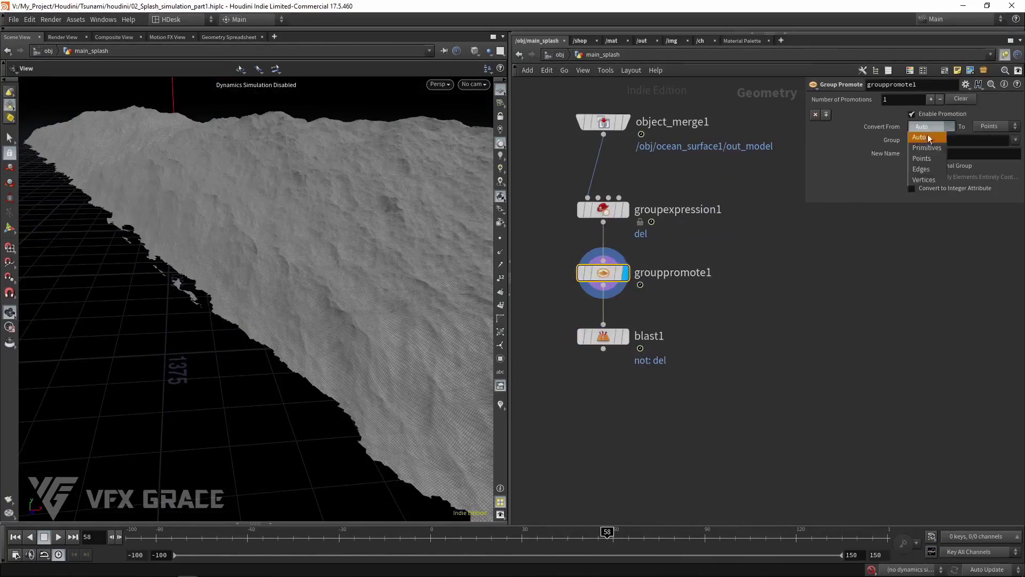
pyautogui.click(932, 140)
pyautogui.click(994, 126)
pyautogui.click(1006, 139)
pyautogui.click(1015, 140)
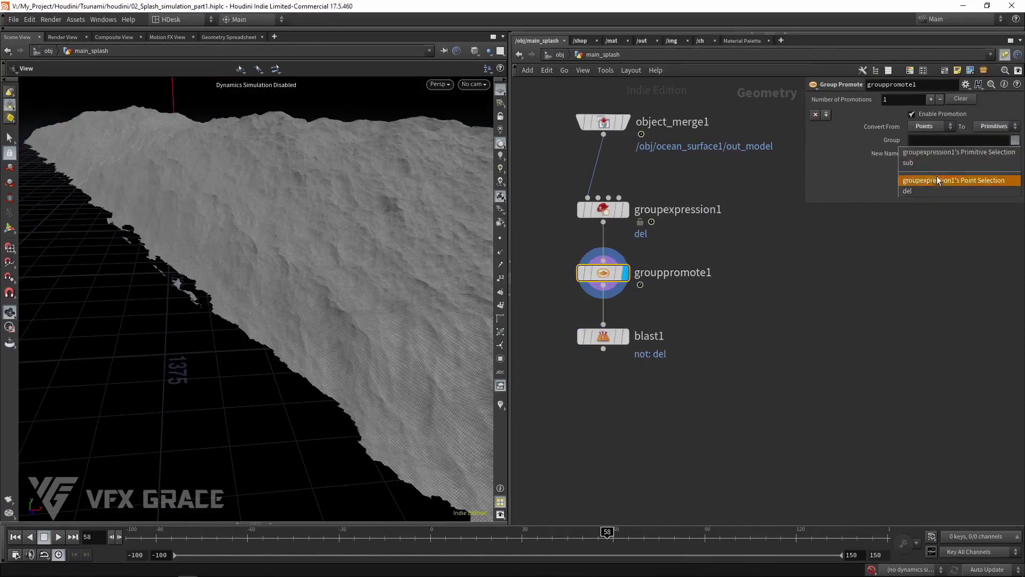
pyautogui.click(956, 172)
pyautogui.click(603, 336)
pyautogui.click(625, 336)
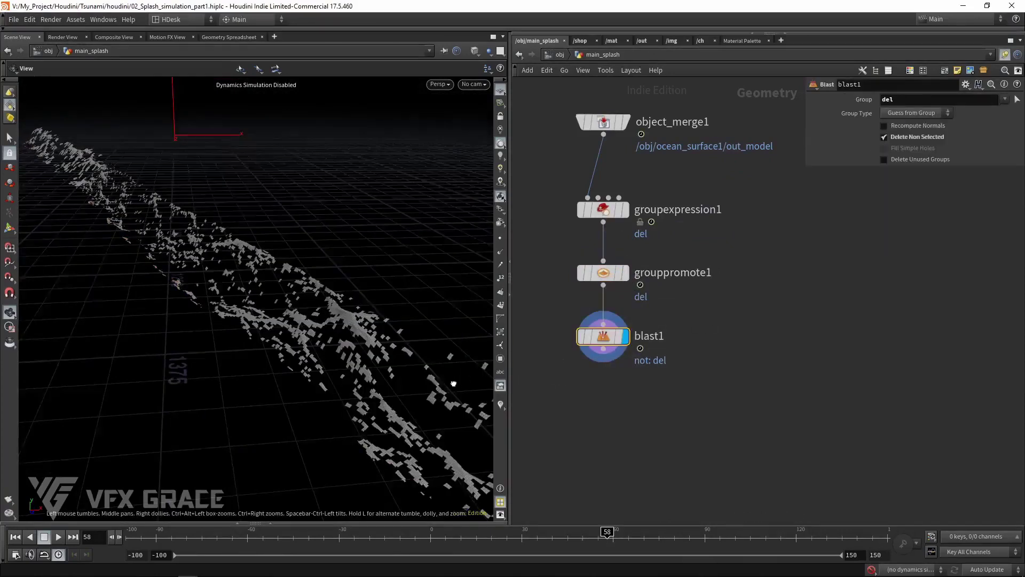
pyautogui.moveTo(451, 371); pyautogui.dragTo(440, 358)
# Try different Cusp thresholds on groupexpression1 and set the value to 0.156
pyautogui.click(609, 211)
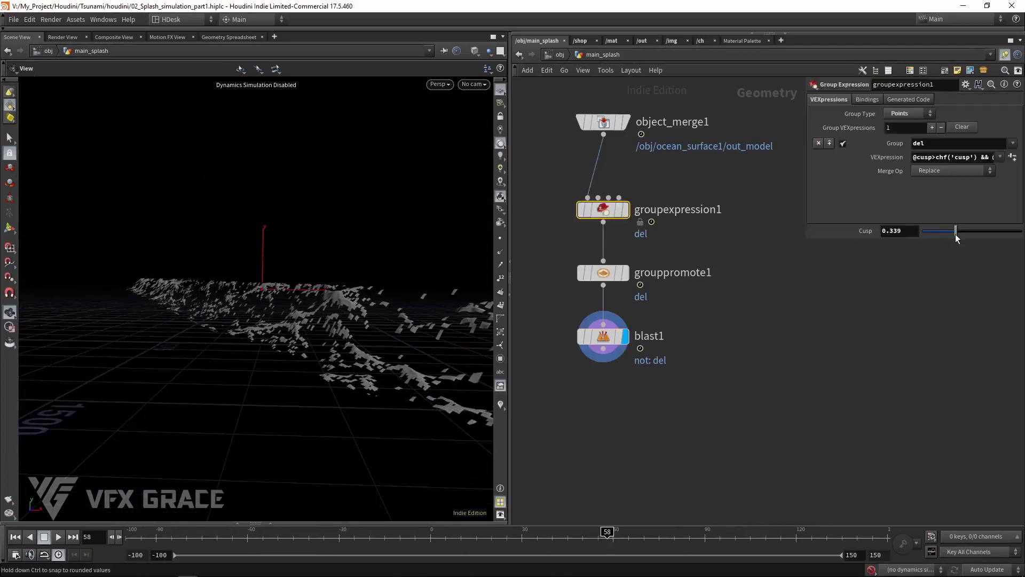
pyautogui.moveTo(956, 235)
pyautogui.mouseDown()
pyautogui.moveTo(942, 235)
pyautogui.moveTo(966, 235)
pyautogui.moveTo(955, 236)
pyautogui.mouseUp()
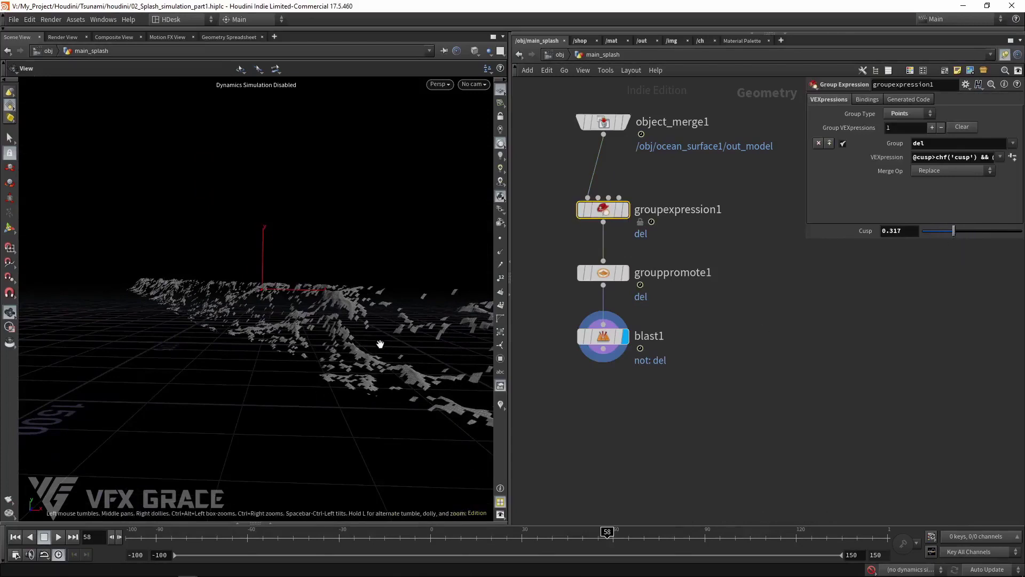
pyautogui.moveTo(385, 339); pyautogui.dragTo(356, 323)
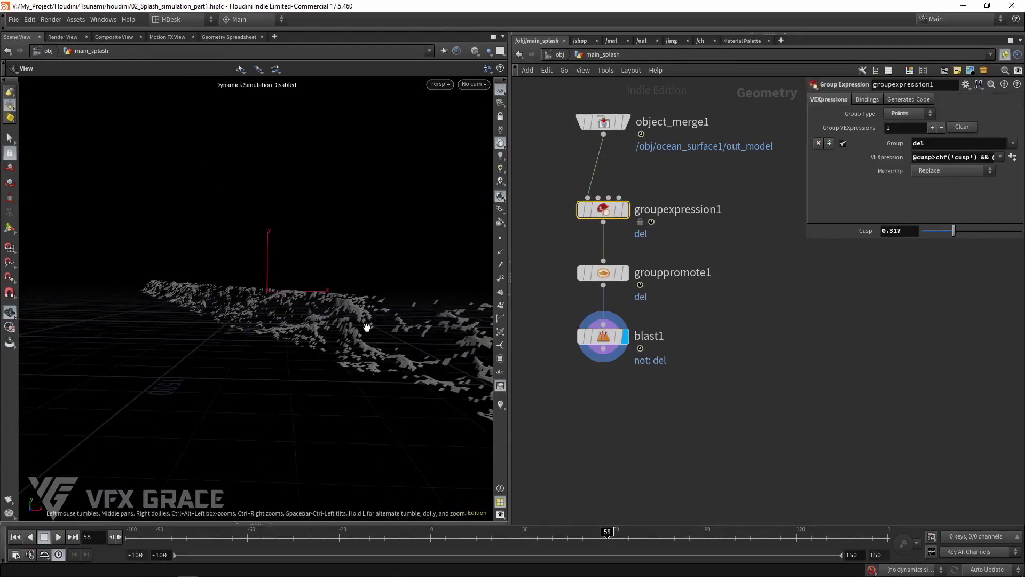
pyautogui.click(926, 232)
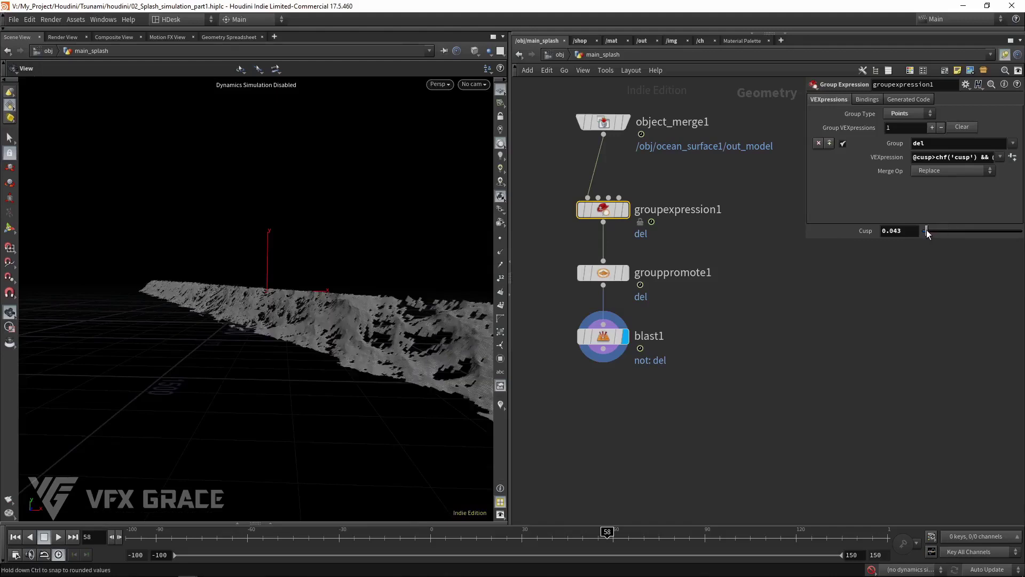
pyautogui.moveTo(927, 231)
pyautogui.mouseDown()
pyautogui.moveTo(984, 232)
pyautogui.moveTo(943, 232)
pyautogui.mouseUp()
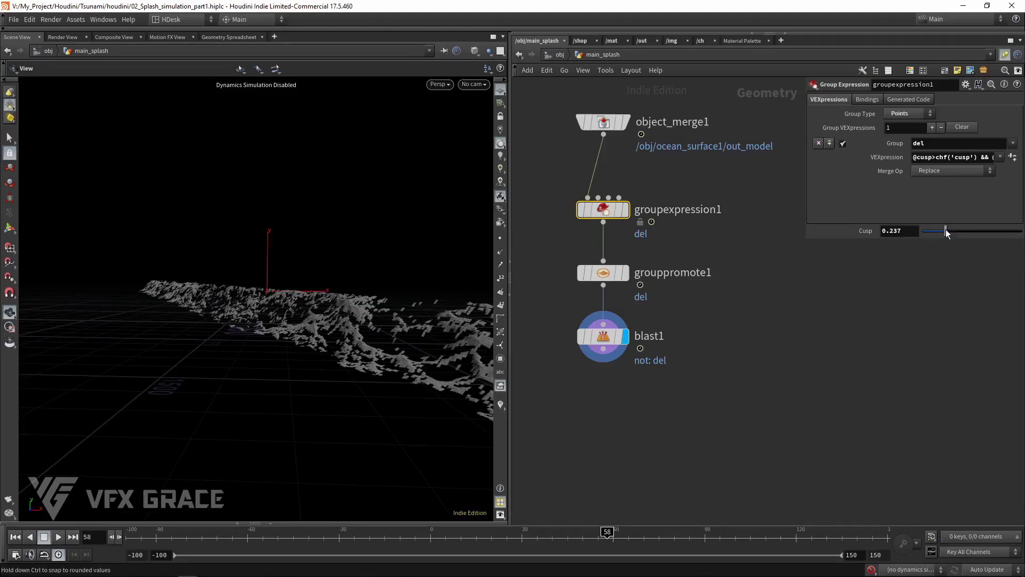
pyautogui.doubleClick(904, 231)
pyautogui.write('156')
pyautogui.press('Return')
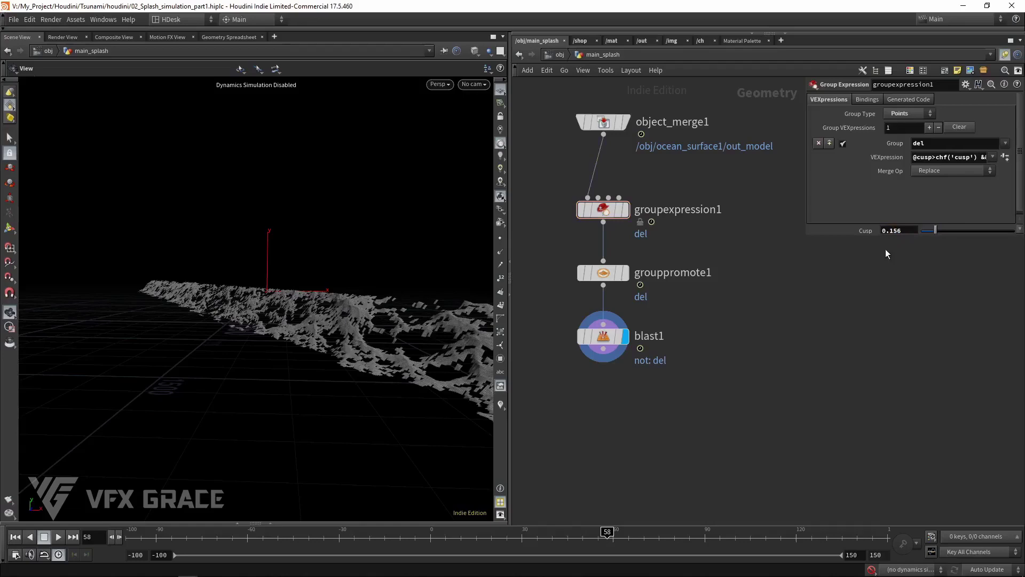
# Go to the ocean_surface1 network and place a Bound node beside the render_model branch
pyautogui.moveTo(327, 362); pyautogui.dragTo(245, 302)
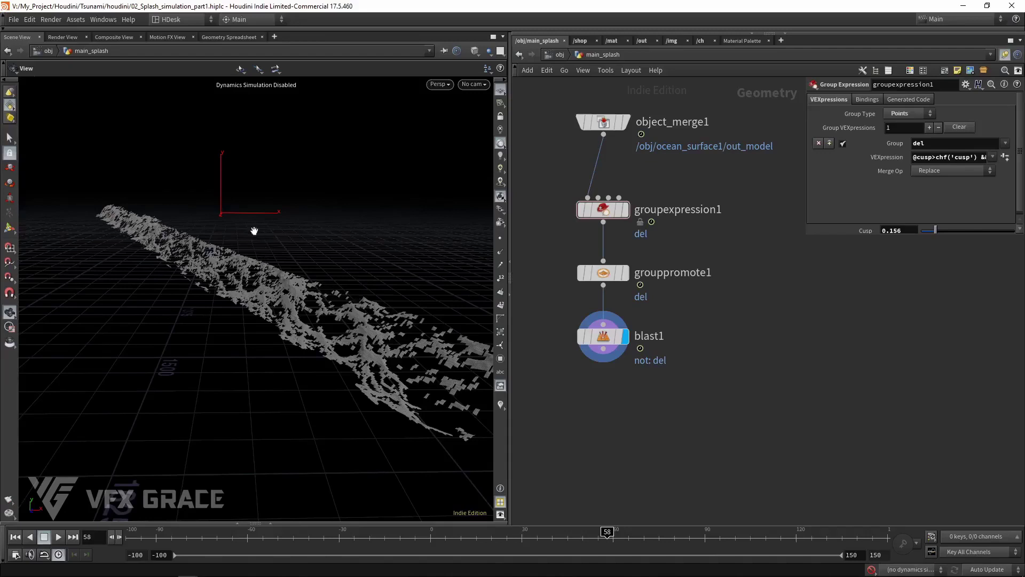
pyautogui.moveTo(328, 283); pyautogui.dragTo(275, 341, button='right')
pyautogui.click(561, 55)
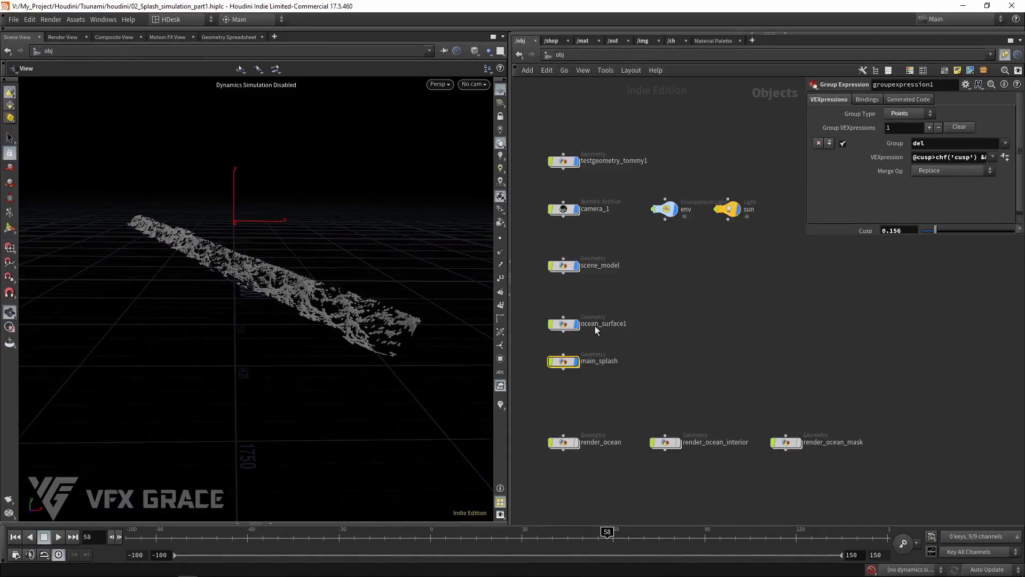
pyautogui.doubleClick(565, 326)
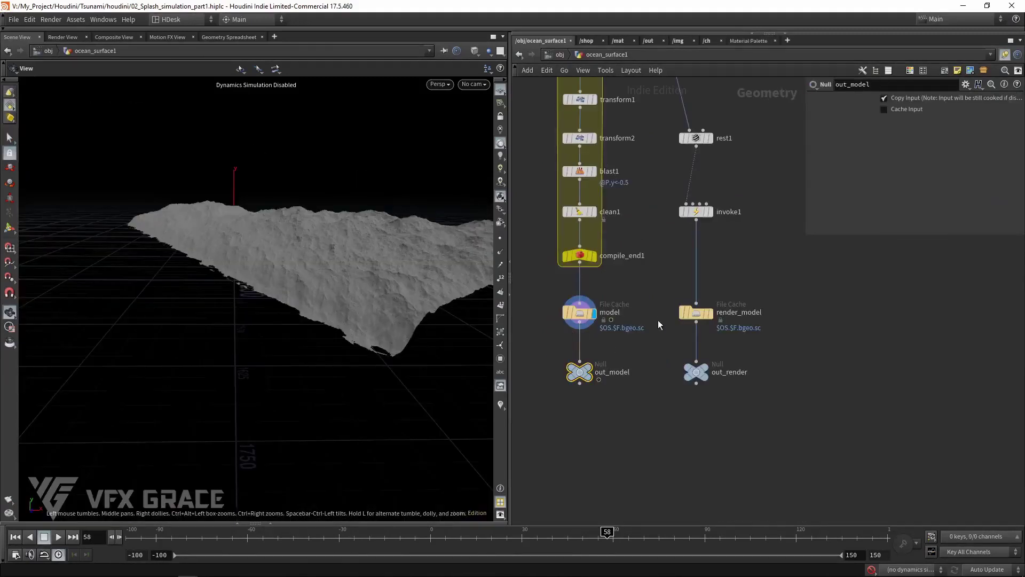
pyautogui.press('Tab')
pyautogui.write('bou')
pyautogui.press('Return')
pyautogui.click(767, 267)
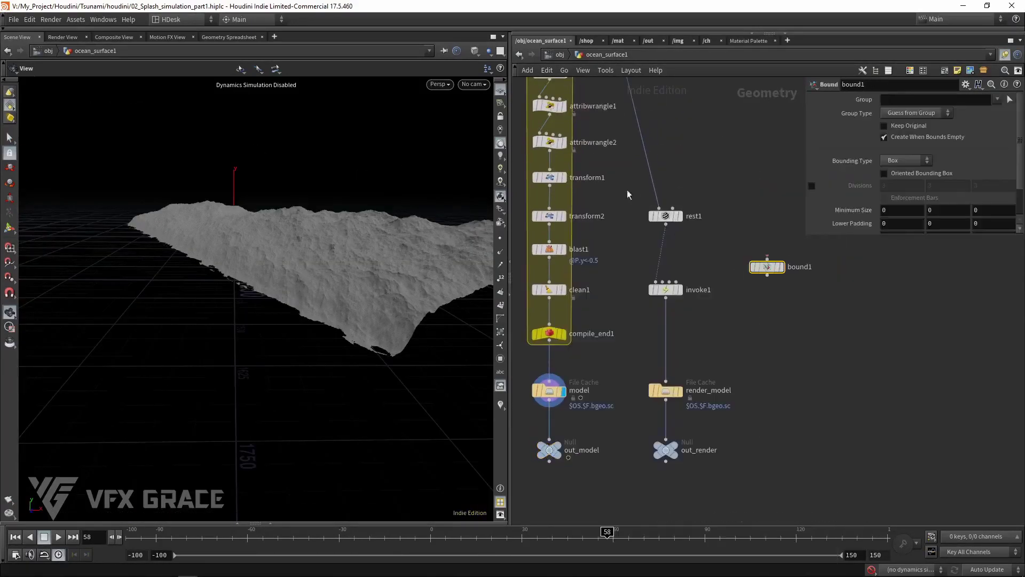
# Connect the output of attribwrangle2 to the input of bound1
pyautogui.moveTo(624, 181); pyautogui.dragTo(642, 260, button='middle')
pyautogui.click(568, 233)
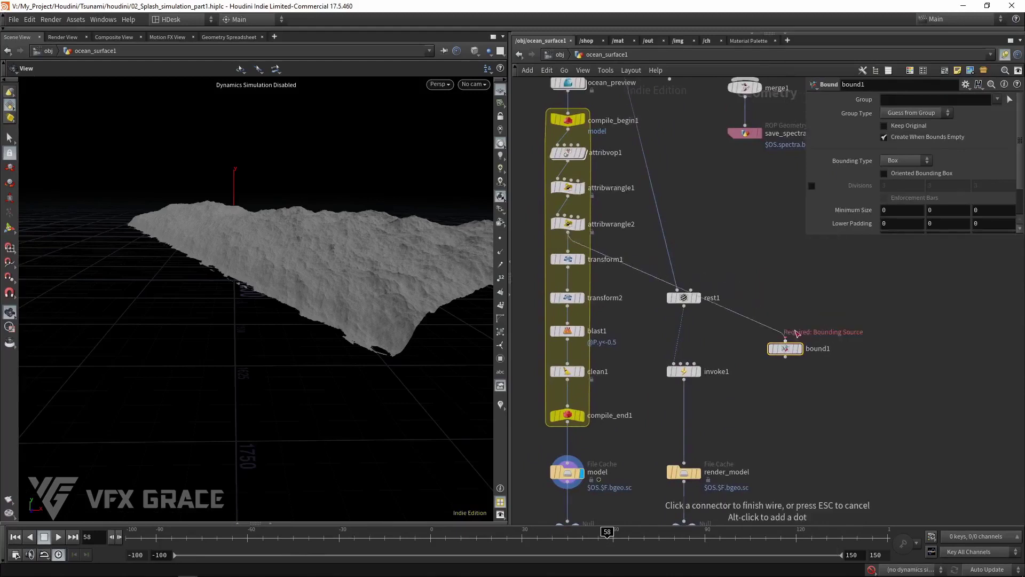
pyautogui.click(785, 340)
# Create a reference copy of transform1, place it beneath bound1 wired to its output, and template it
pyautogui.click(568, 259)
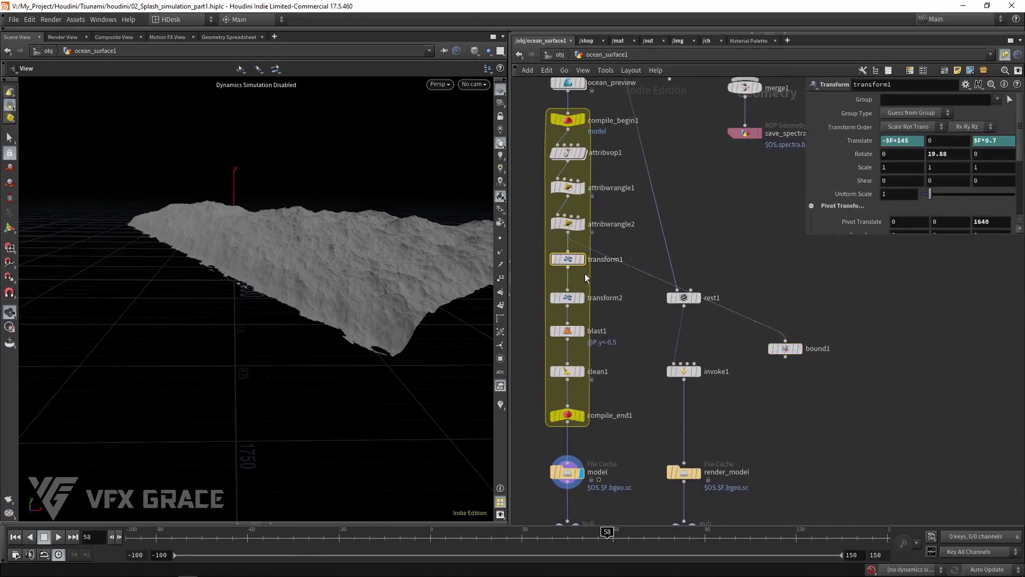
pyautogui.rightClick(569, 264)
pyautogui.moveTo(596, 275)
pyautogui.click(689, 299)
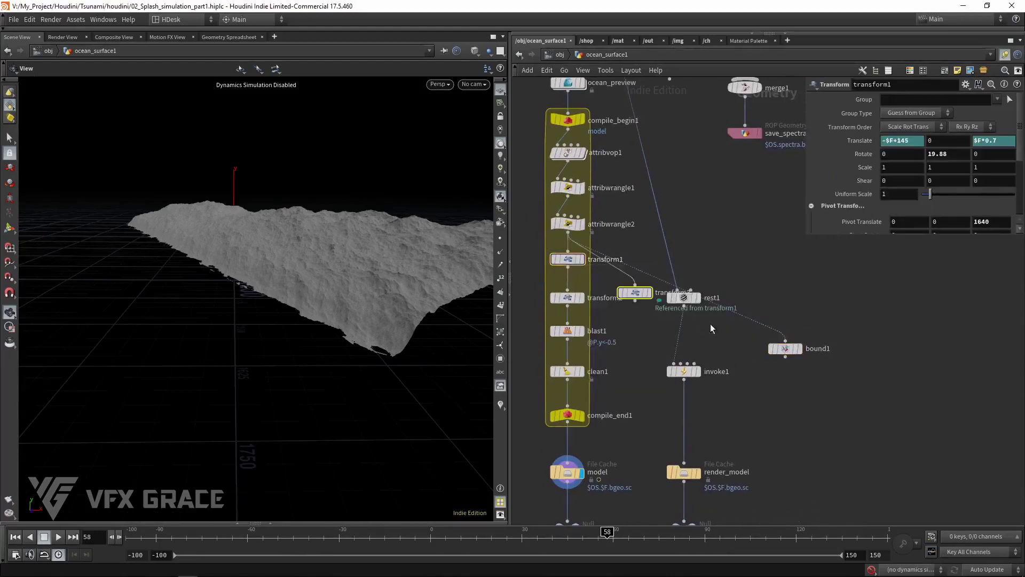
pyautogui.click(637, 299)
pyautogui.moveTo(790, 352); pyautogui.dragTo(642, 265)
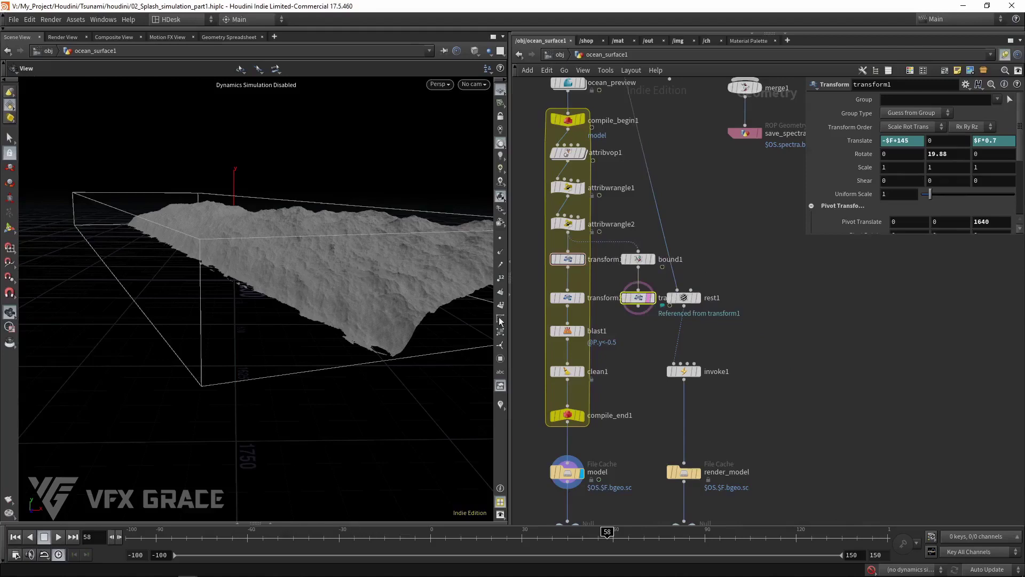
# Reorder the compile block so that transform2 comes directly after attribwrangle2 and transform1 follows it
pyautogui.click(571, 297)
pyautogui.moveTo(584, 301); pyautogui.dragTo(582, 256)
pyautogui.moveTo(575, 297); pyautogui.dragTo(575, 322)
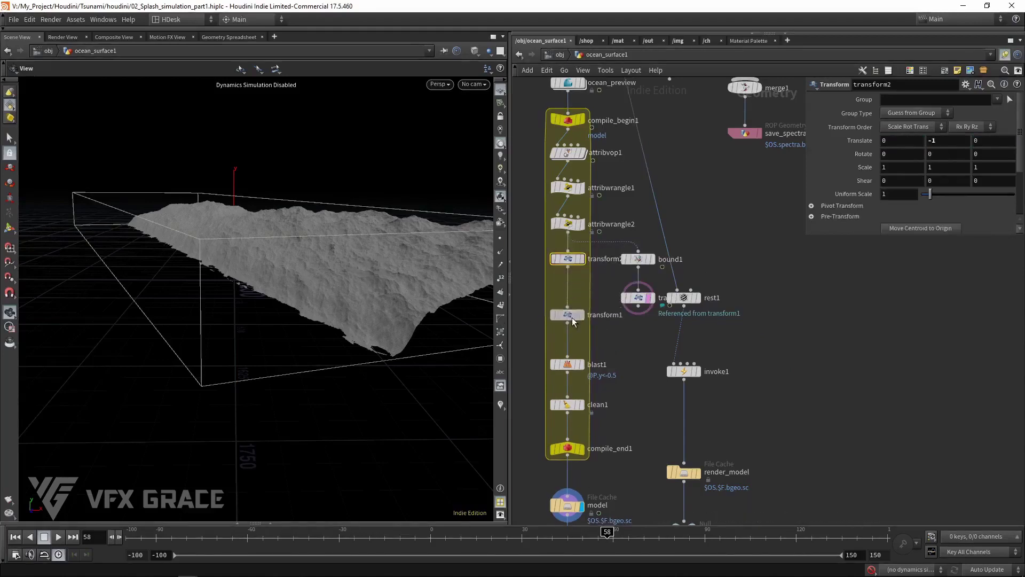
# Shift bound1 and transform3 down together and rewire bound1's input to the output of transform2
pyautogui.moveTo(634, 344); pyautogui.dragTo(655, 258)
pyautogui.moveTo(637, 262); pyautogui.dragTo(637, 300)
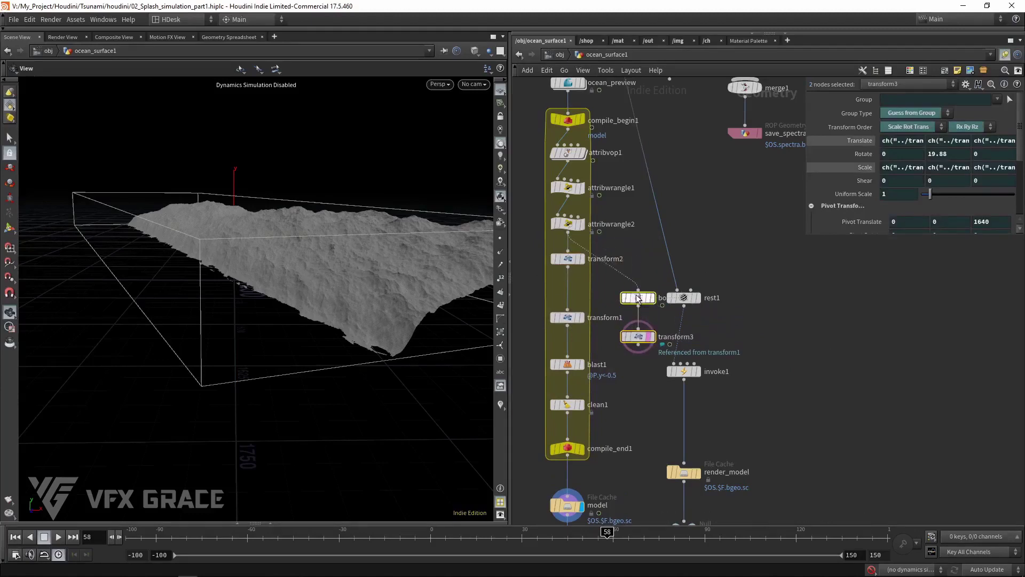
pyautogui.click(568, 267)
pyautogui.click(638, 289)
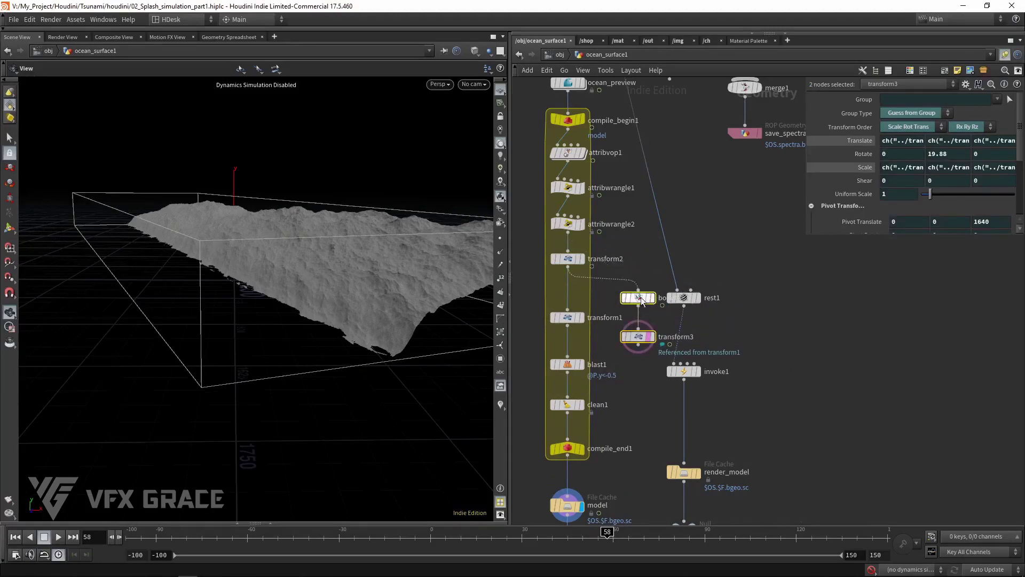
# Move the rest1, invoke1, render_model and out_render nodes farther away from the bound1 branch
pyautogui.scroll(-1, 697, 264)
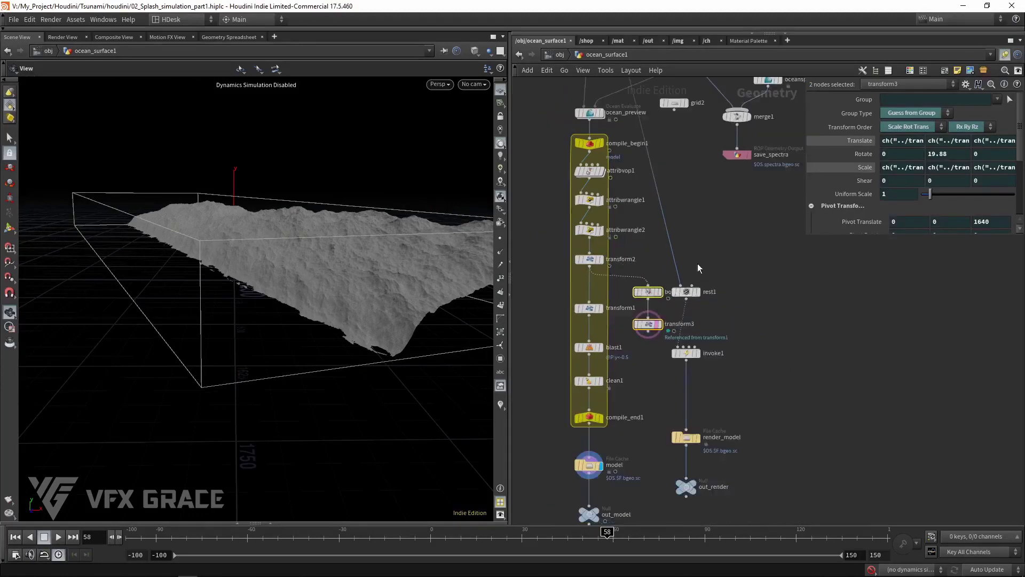
pyautogui.moveTo(739, 244); pyautogui.dragTo(675, 496)
pyautogui.moveTo(686, 439); pyautogui.dragTo(750, 466)
pyautogui.moveTo(750, 469); pyautogui.dragTo(728, 396, button='middle')
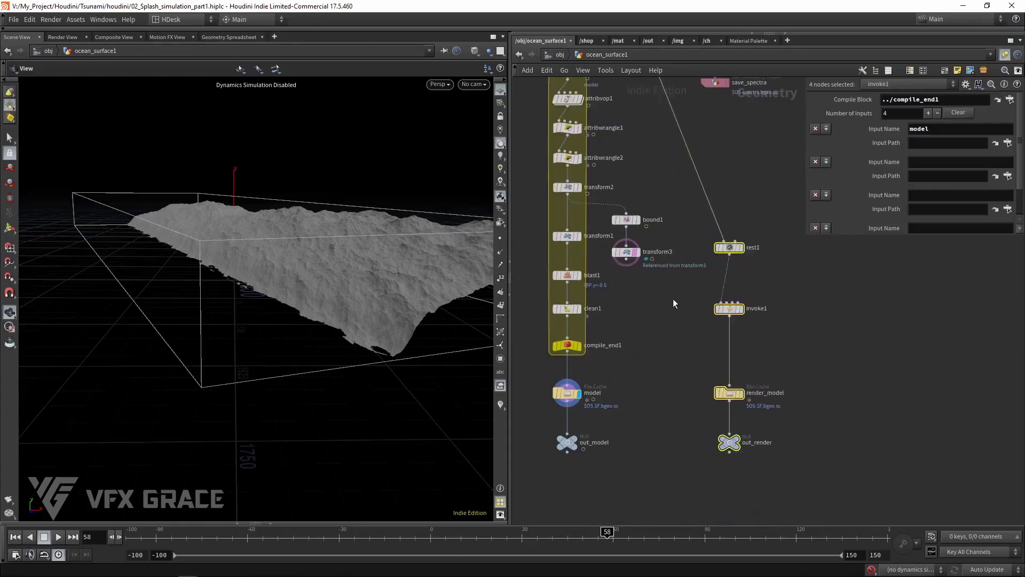
# Add a Null node after transform3, line it up between out_model and out_render, and name it out_box
pyautogui.click(626, 251)
pyautogui.press('Tab')
pyautogui.write('n')
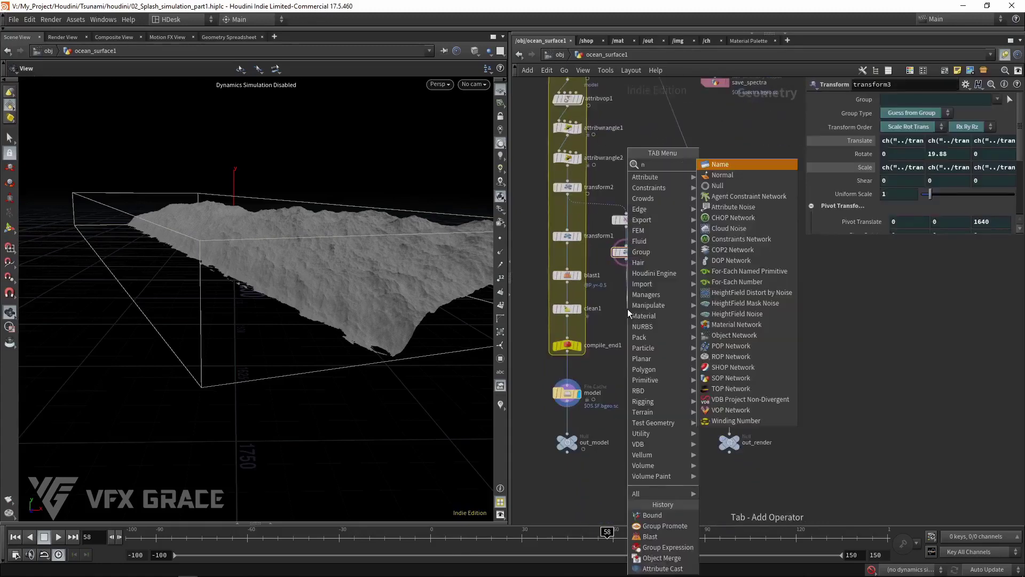
pyautogui.click(714, 187)
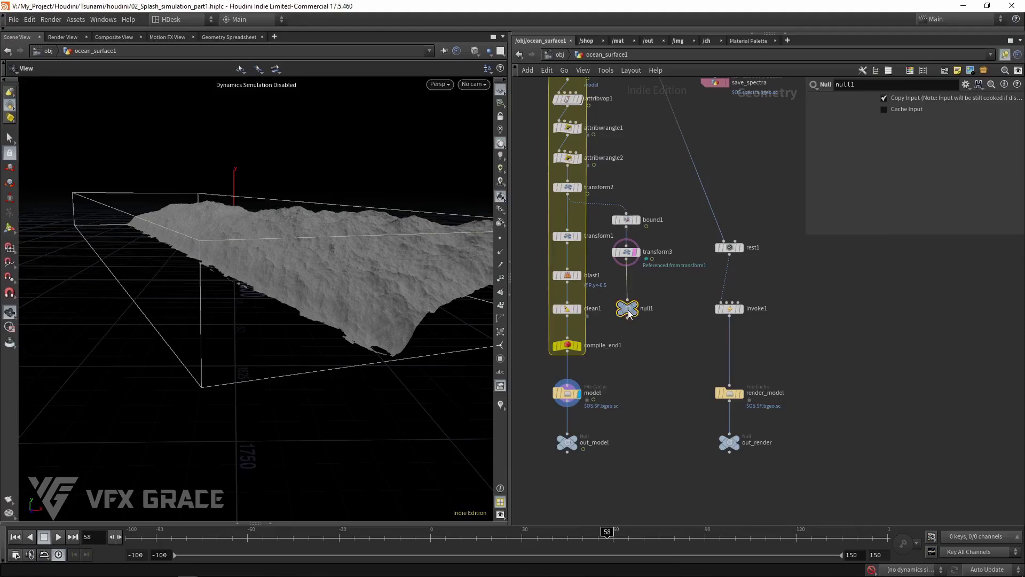
pyautogui.click(626, 442)
pyautogui.doubleClick(648, 443)
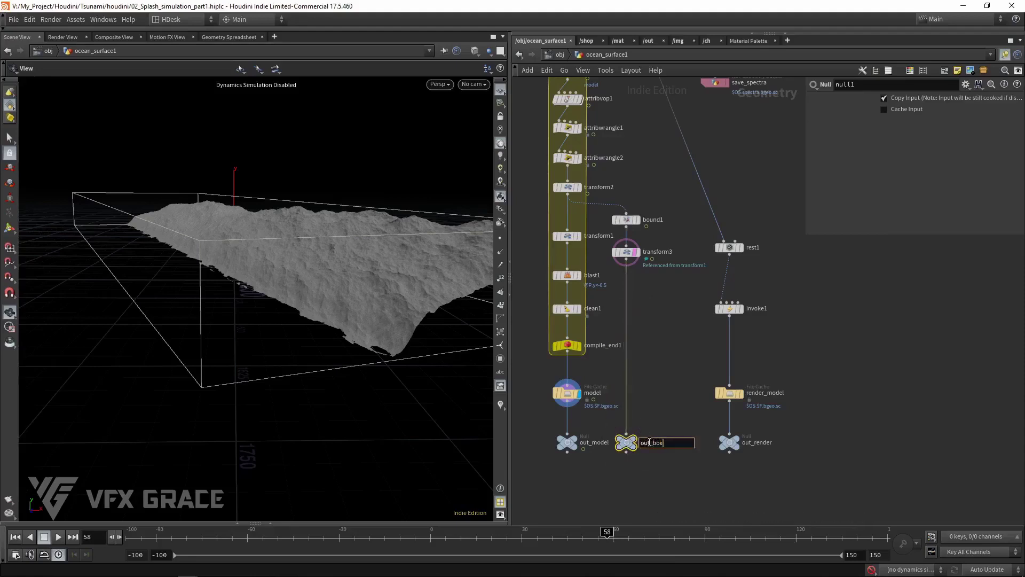
pyautogui.write('out_box')
pyautogui.press('Return')
# Add a second Object Merge node in main_splash that references /obj/ocean_surface1/out_box, and template it beside the blast1 chain
pyautogui.hotkey('ctrl', 'c')
pyautogui.click(558, 55)
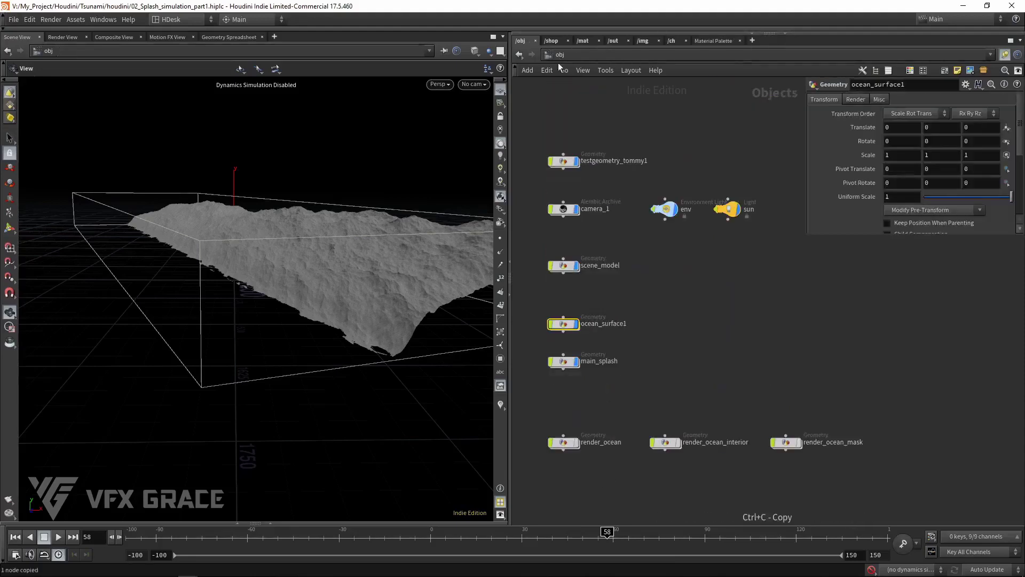
pyautogui.doubleClick(568, 364)
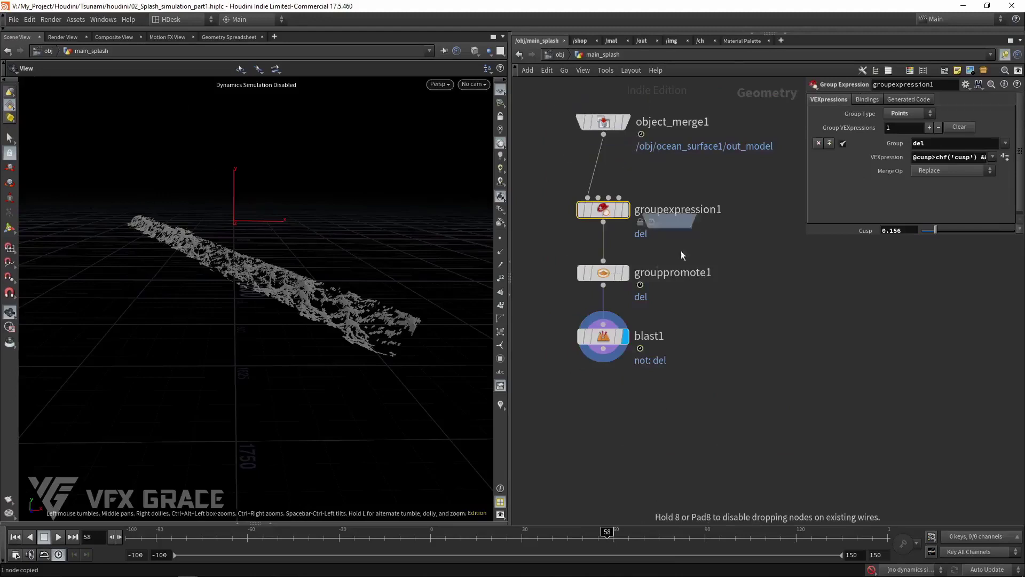
pyautogui.hotkey('ctrl', 'v')
pyautogui.click(931, 126)
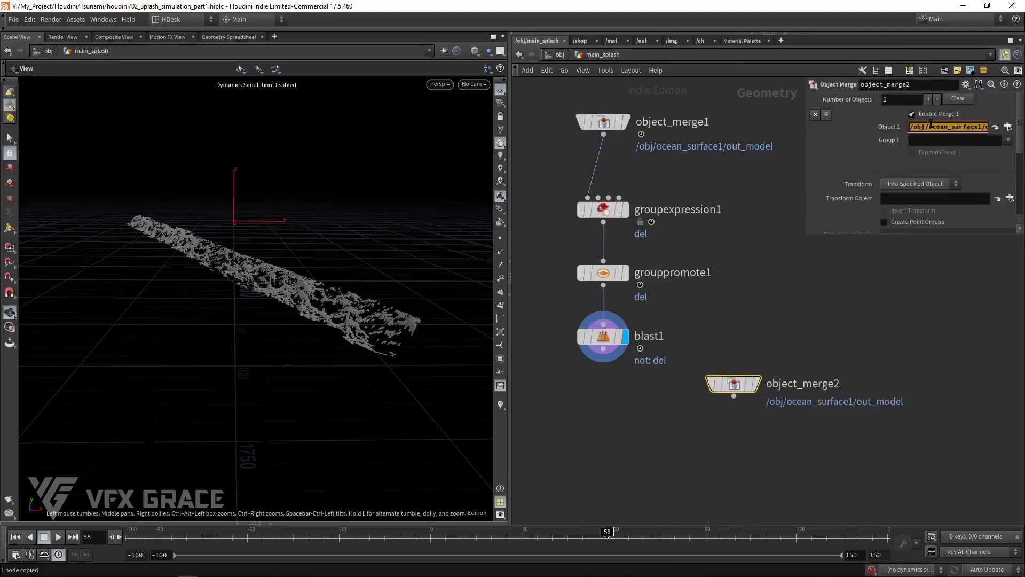
pyautogui.hotkey('ctrl', 'v')
pyautogui.press('Return')
pyautogui.click(763, 411)
pyautogui.moveTo(735, 386); pyautogui.dragTo(764, 313)
pyautogui.moveTo(326, 296); pyautogui.dragTo(343, 316)
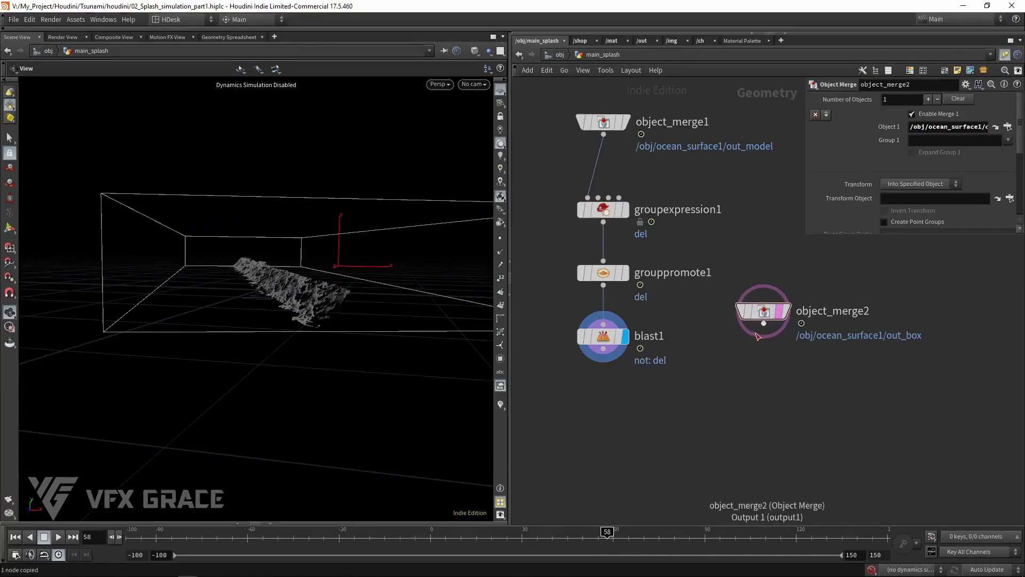
# Add a Divide node after object_merge2 and display its output
pyautogui.click(763, 323)
pyautogui.rightClick(760, 391)
pyautogui.moveTo(795, 220)
pyautogui.click(845, 176)
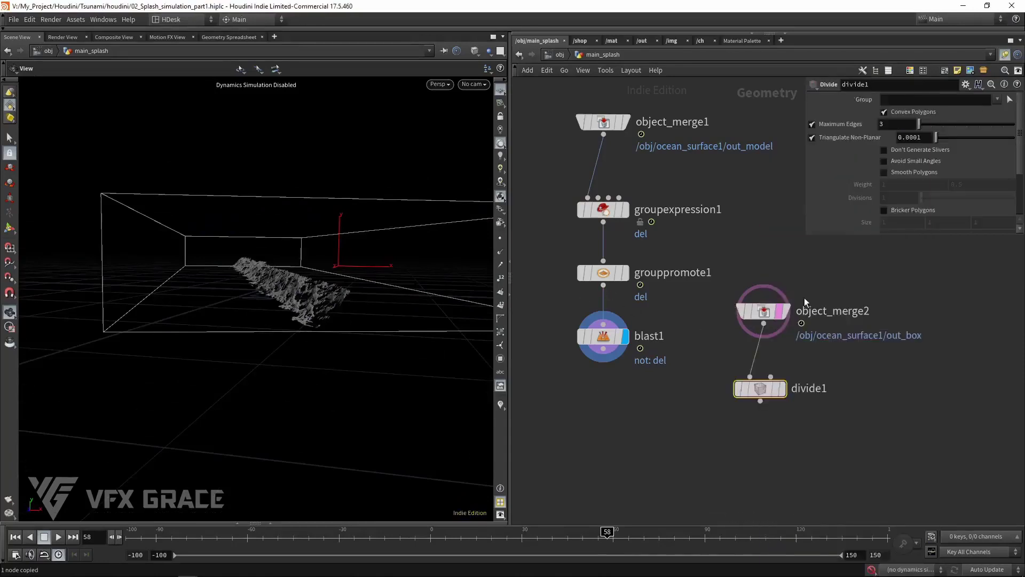
pyautogui.click(780, 374)
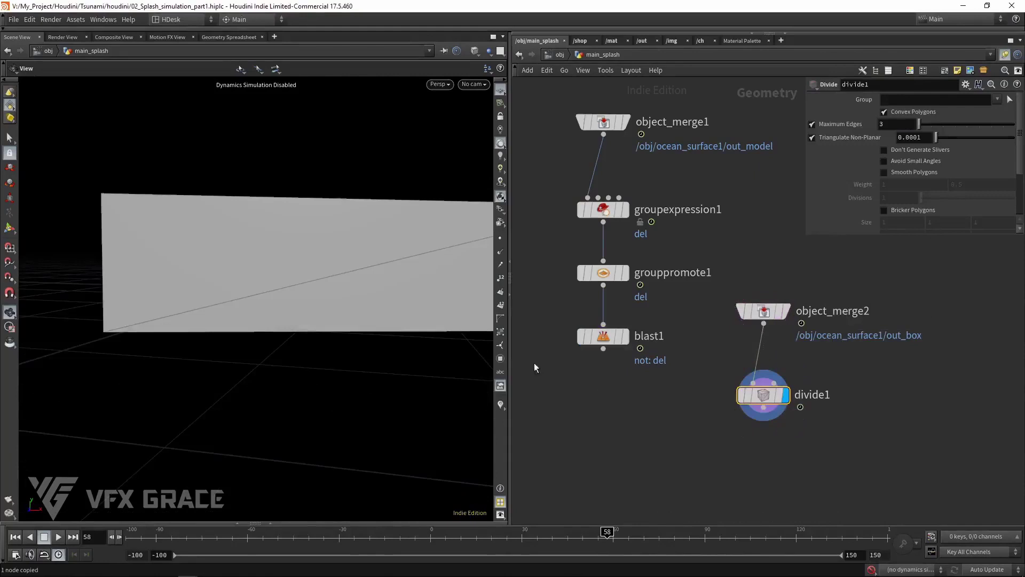
pyautogui.moveTo(342, 277); pyautogui.dragTo(368, 250)
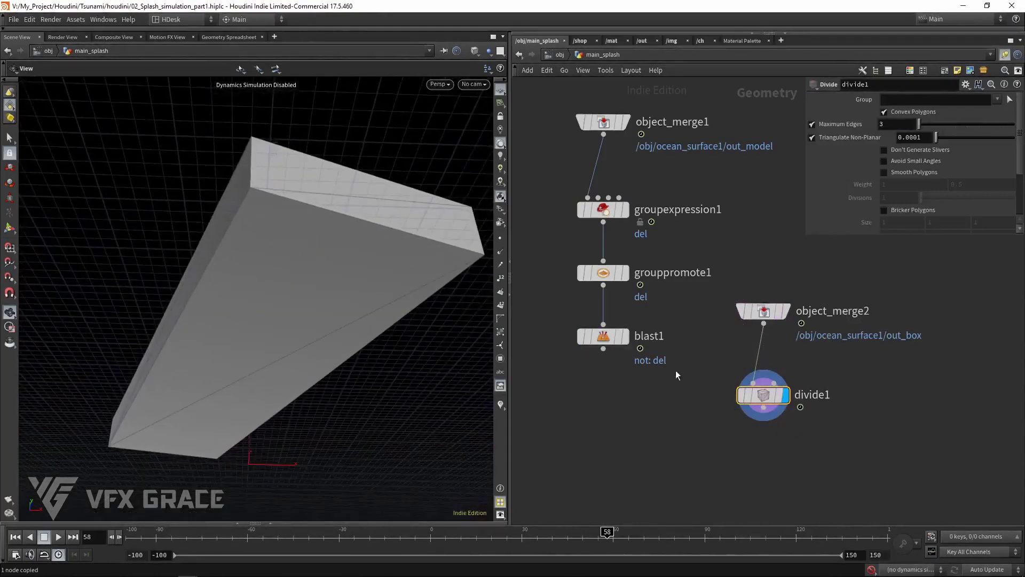
# On divide1, disable Convex Polygons, enable Bricker Polygons, disconnect the input and set Size to 10, 10, 10
pyautogui.click(883, 111)
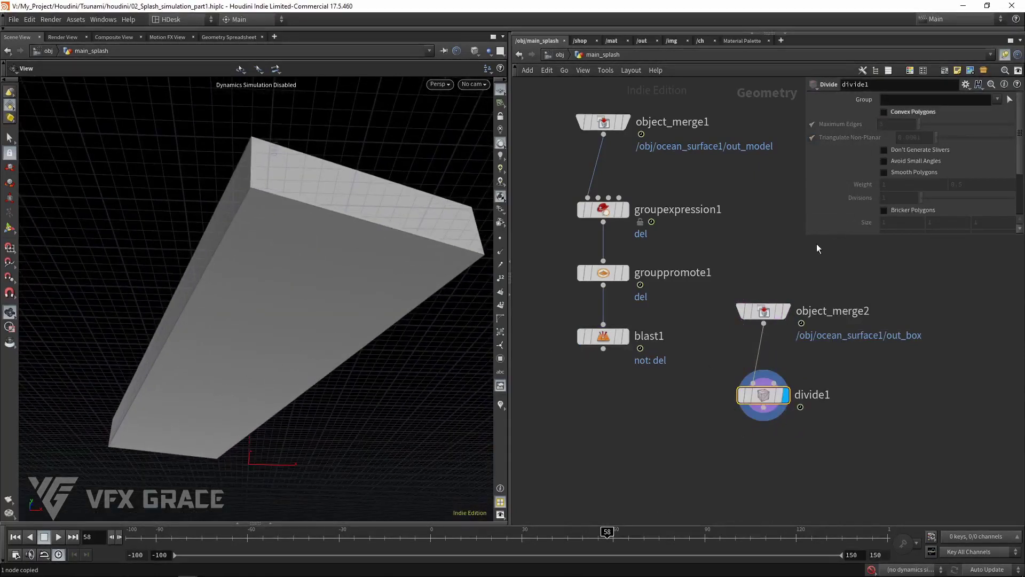
pyautogui.moveTo(804, 244); pyautogui.dragTo(757, 362)
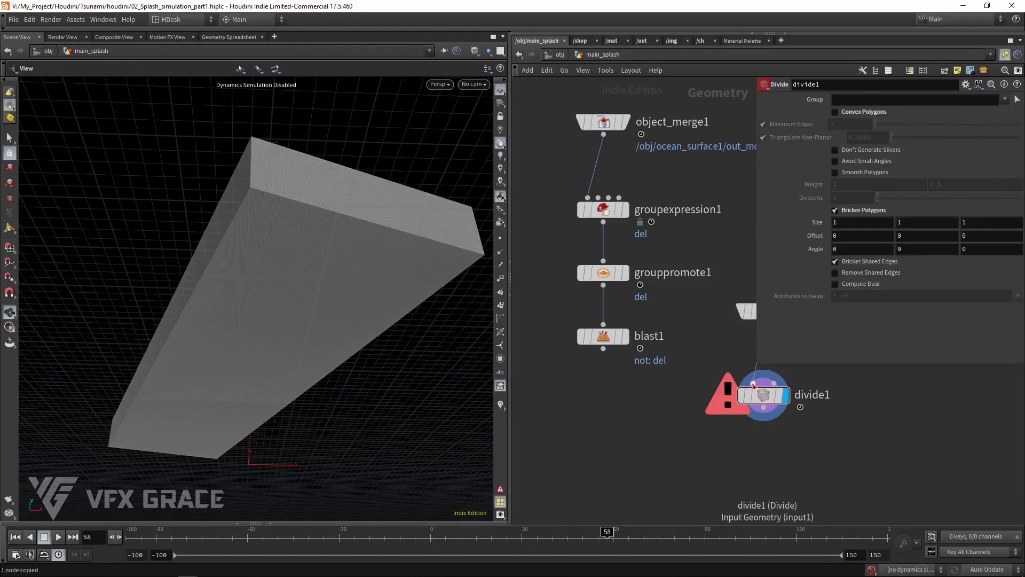
pyautogui.click(753, 382)
pyautogui.press('Delete')
pyautogui.moveTo(735, 312); pyautogui.dragTo(664, 347, button='middle')
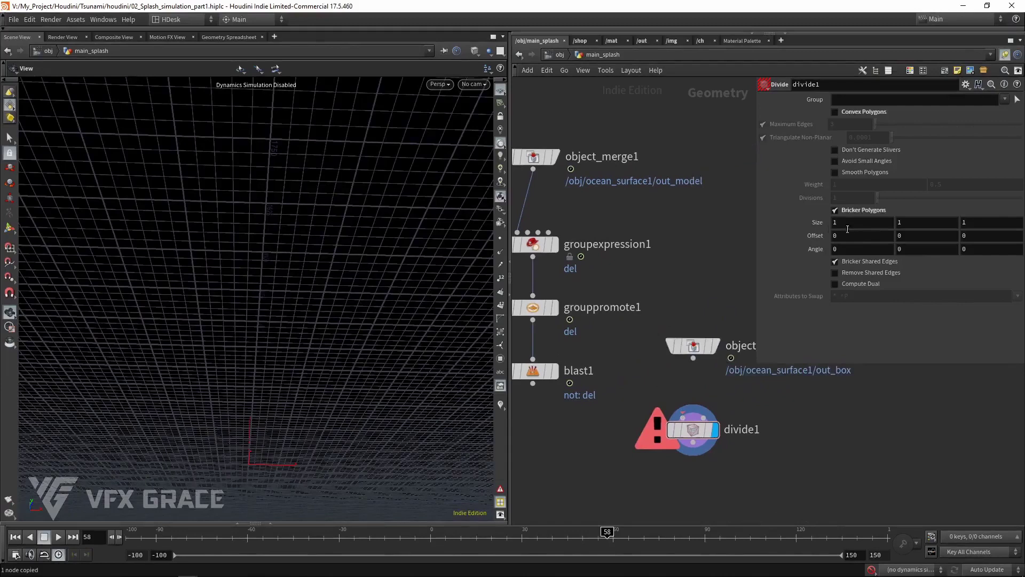
pyautogui.moveTo(816, 223); pyautogui.dragTo(868, 200, button='middle')
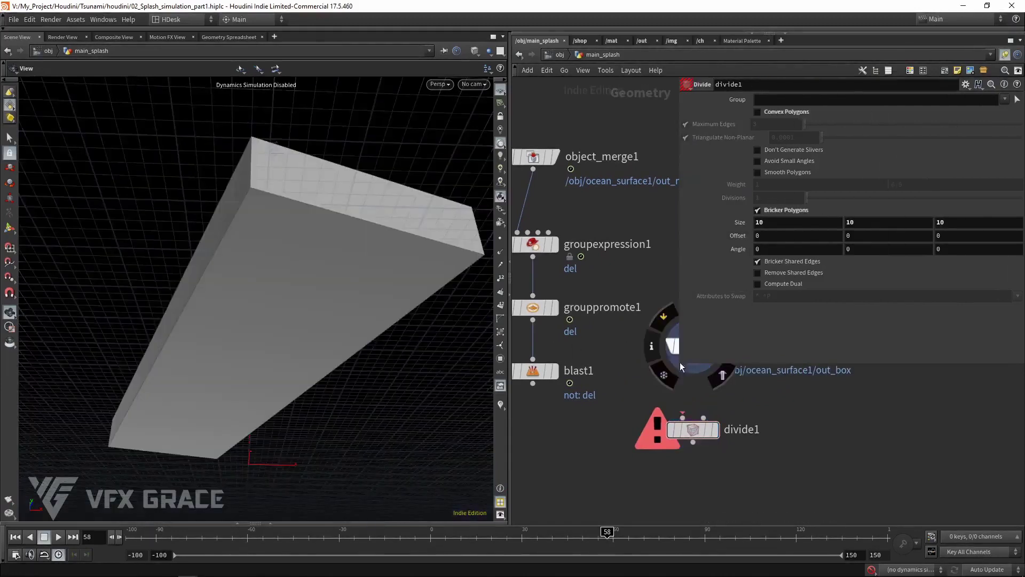
# Restrict divide1 to primitive group 4, reconnect it to object_merge2 and display the divided face
pyautogui.moveTo(680, 362); pyautogui.dragTo(733, 292)
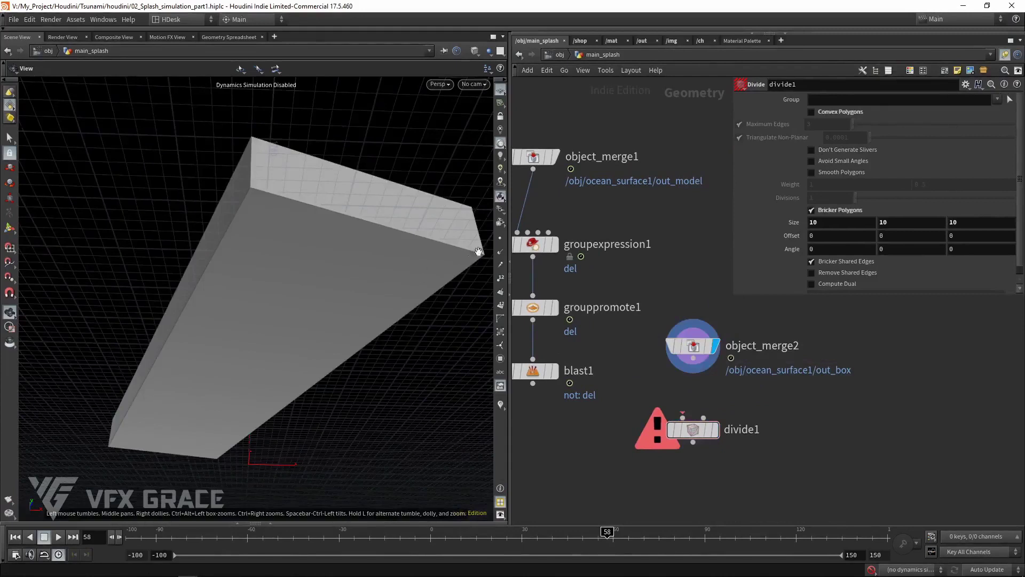
pyautogui.click(501, 305)
pyautogui.click(829, 99)
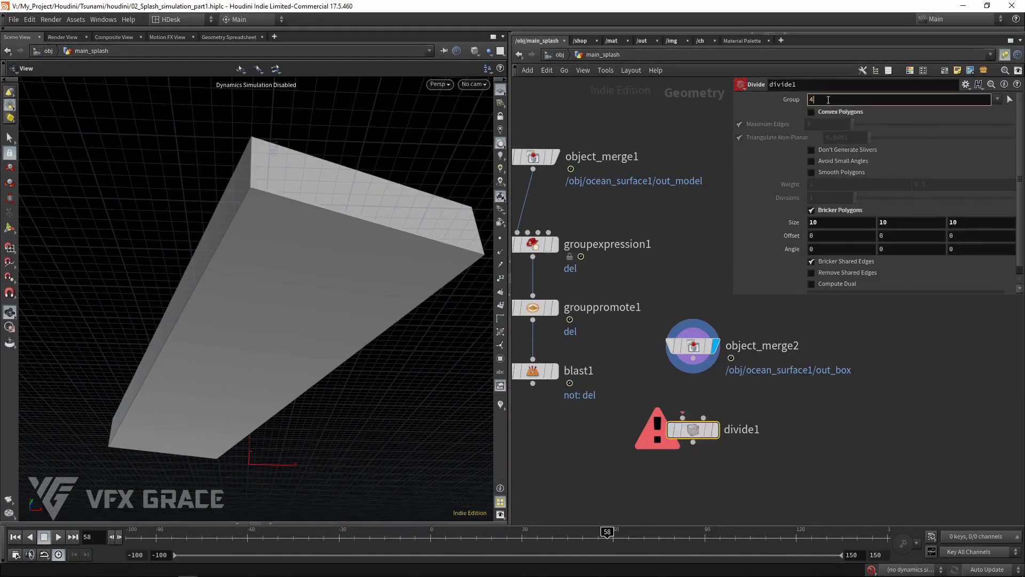
pyautogui.click(682, 417)
pyautogui.click(715, 430)
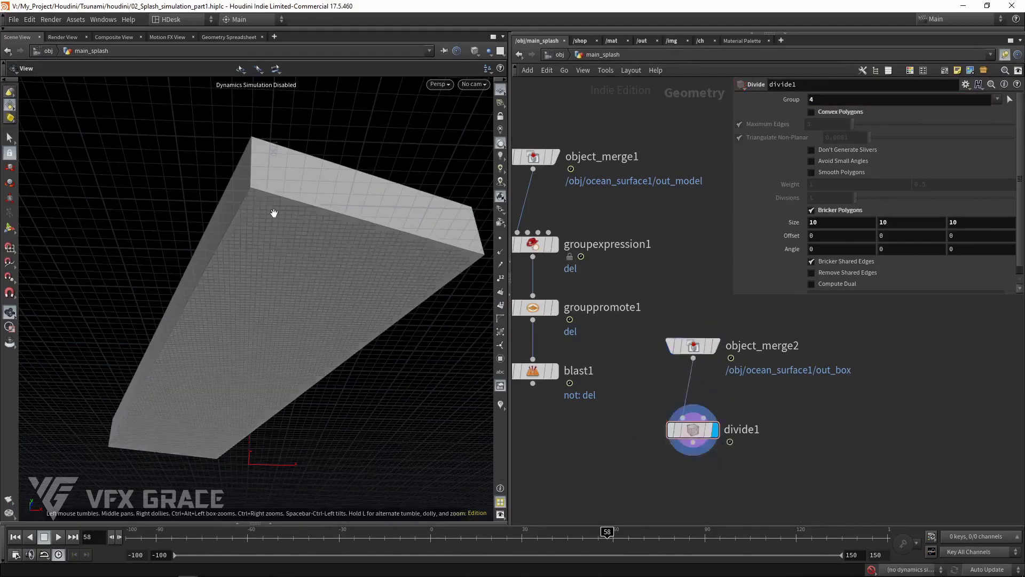
pyautogui.moveTo(275, 213)
pyautogui.mouseDown()
pyautogui.moveTo(299, 234)
pyautogui.moveTo(291, 209)
pyautogui.moveTo(256, 199)
pyautogui.moveTo(271, 218)
pyautogui.mouseUp()
# Add a Mountain node after divide1 and display its output
pyautogui.moveTo(648, 471); pyautogui.dragTo(658, 390, button='middle')
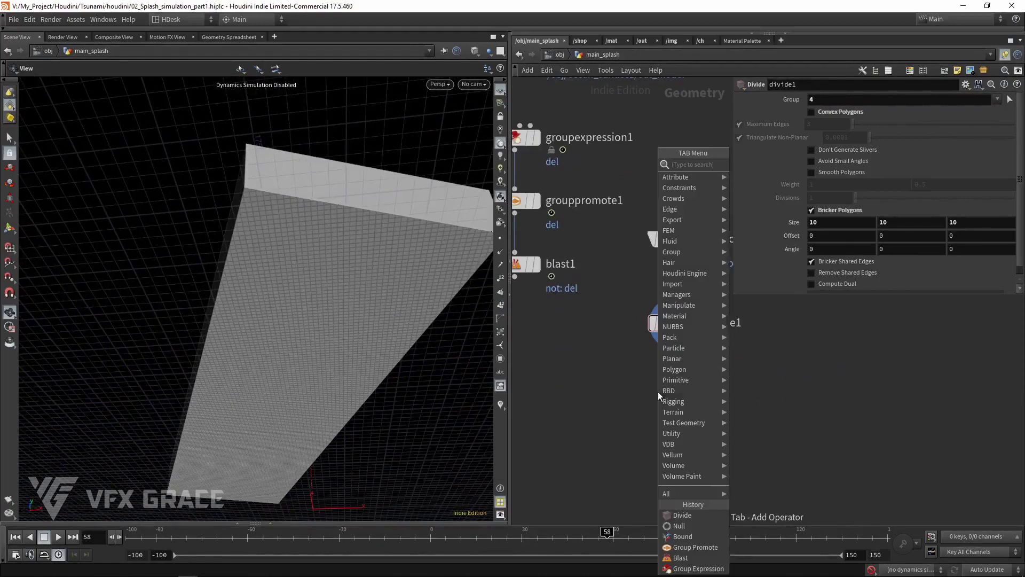
pyautogui.press('Tab')
pyautogui.write('mo')
pyautogui.press('Return')
pyautogui.click(678, 386)
pyautogui.moveTo(675, 335); pyautogui.dragTo(675, 376)
pyautogui.press('r')
pyautogui.moveTo(736, 354); pyautogui.dragTo(656, 430)
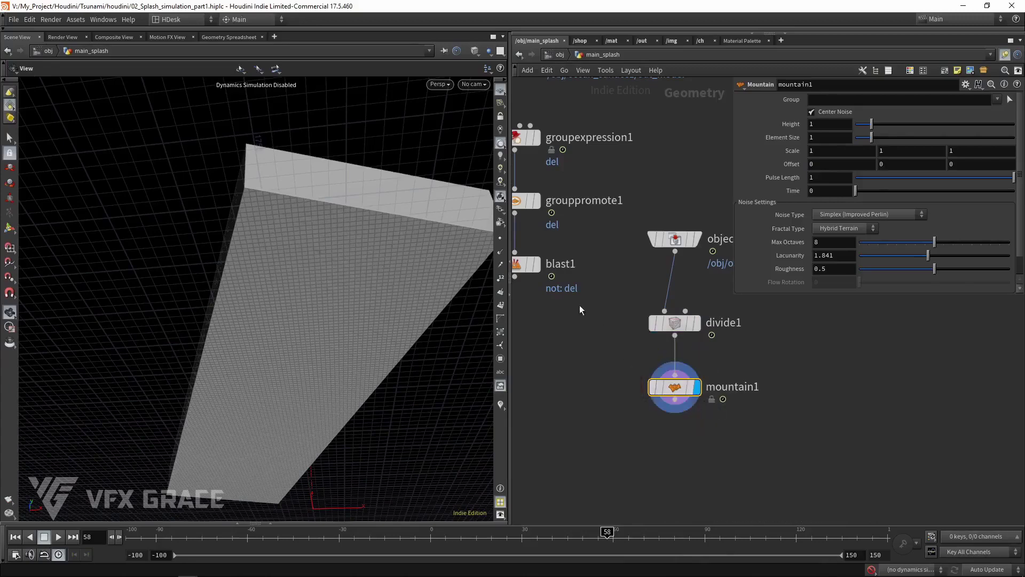
# Display blast1 and template mountain1 to compare the noise surface with the isolated wave pieces
pyautogui.moveTo(581, 306); pyautogui.dragTo(514, 249)
pyautogui.moveTo(639, 359); pyautogui.dragTo(733, 425)
pyautogui.click(530, 264)
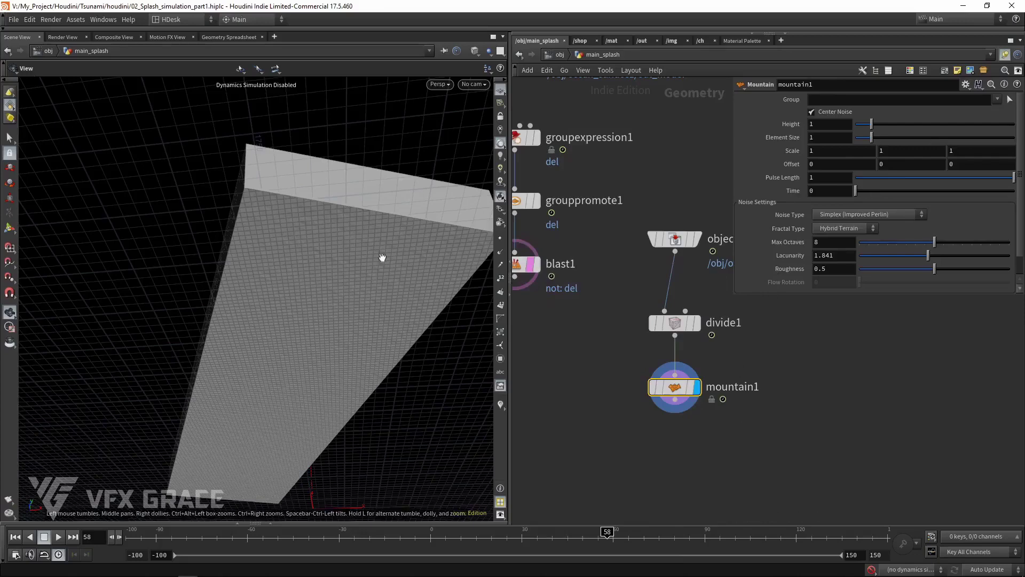
pyautogui.moveTo(447, 258); pyautogui.dragTo(453, 299)
pyautogui.click(537, 264)
pyautogui.moveTo(368, 230); pyautogui.dragTo(285, 243)
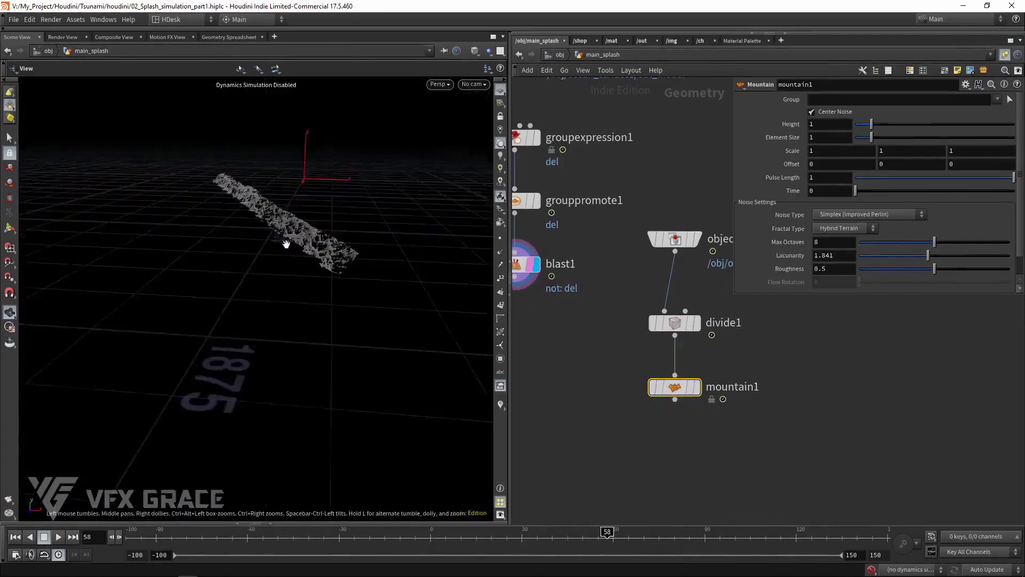
pyautogui.moveTo(284, 243); pyautogui.dragTo(420, 216, button='right')
pyautogui.moveTo(420, 215); pyautogui.dragTo(416, 254)
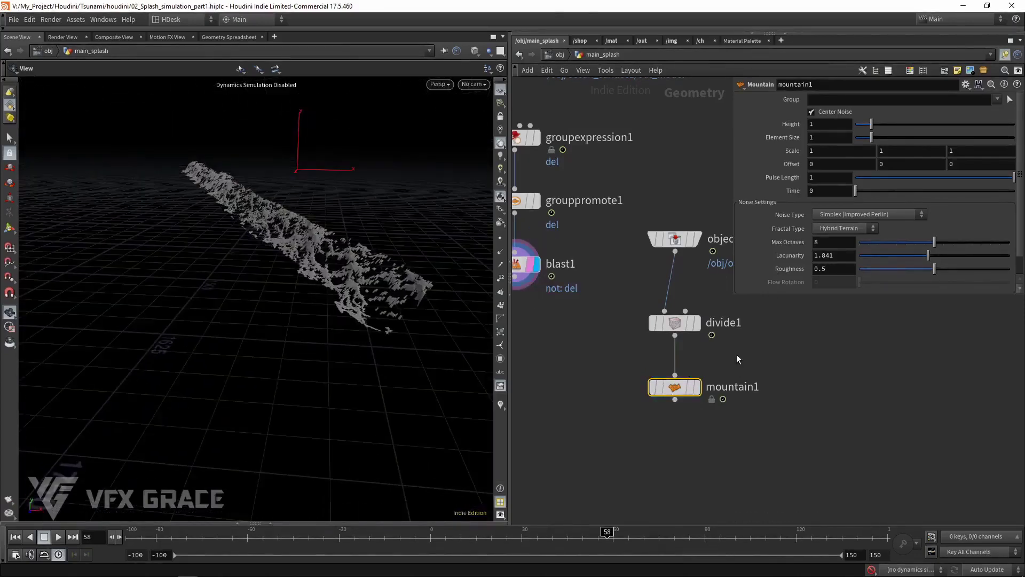
pyautogui.click(693, 386)
pyautogui.moveTo(327, 251); pyautogui.dragTo(322, 243)
# Try a Height and Element Size of 30 on mountain1, then settle on Height 40 and Element Size 50
pyautogui.click(808, 129)
pyautogui.write('3')
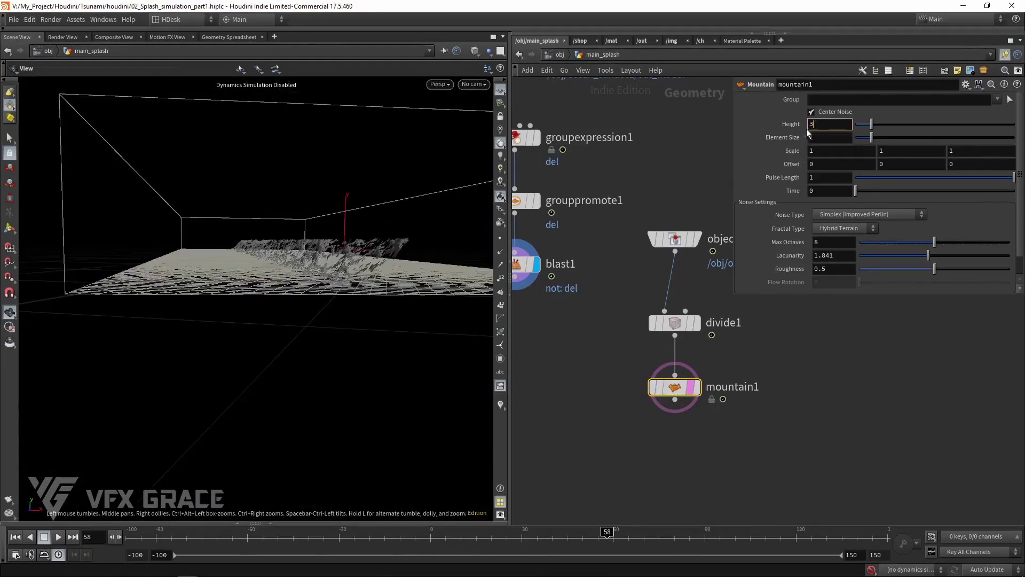
pyautogui.write('0')
pyautogui.press('Return')
pyautogui.moveTo(325, 257); pyautogui.dragTo(342, 316)
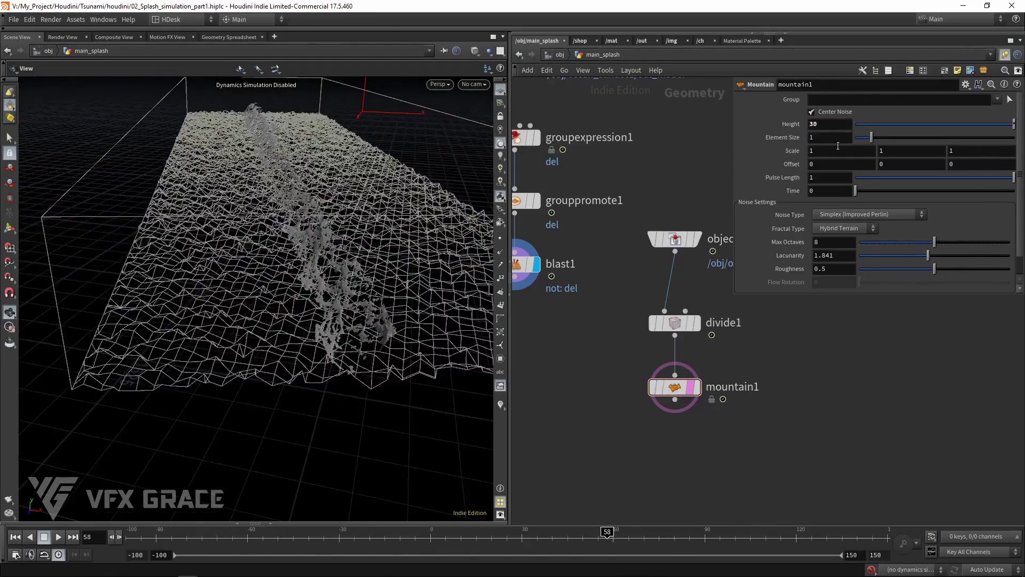
pyautogui.doubleClick(833, 137)
pyautogui.write('30')
pyautogui.press('Return')
pyautogui.doubleClick(823, 137)
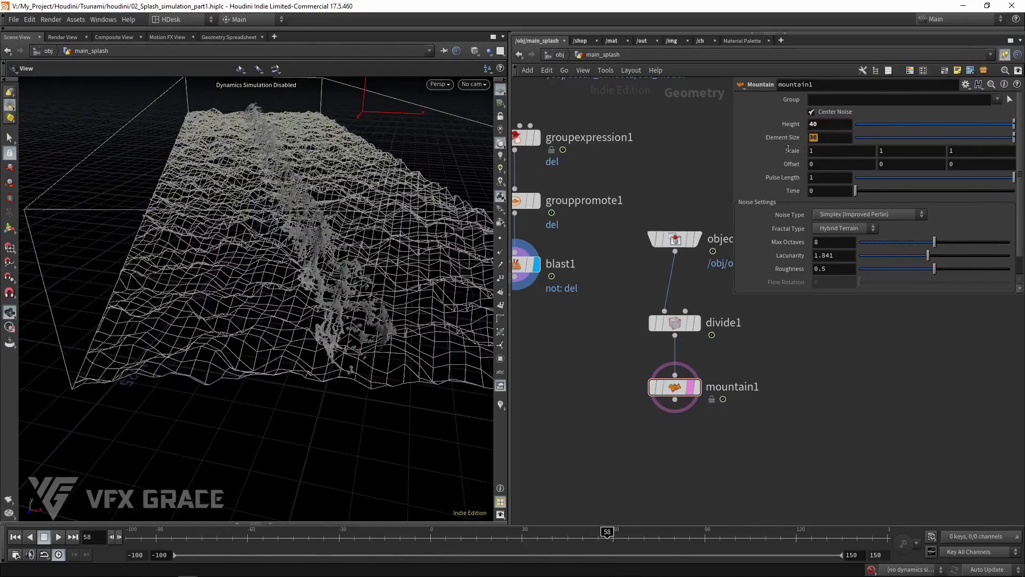
pyautogui.write('50')
pyautogui.press('Return')
pyautogui.moveTo(368, 272); pyautogui.dragTo(380, 298)
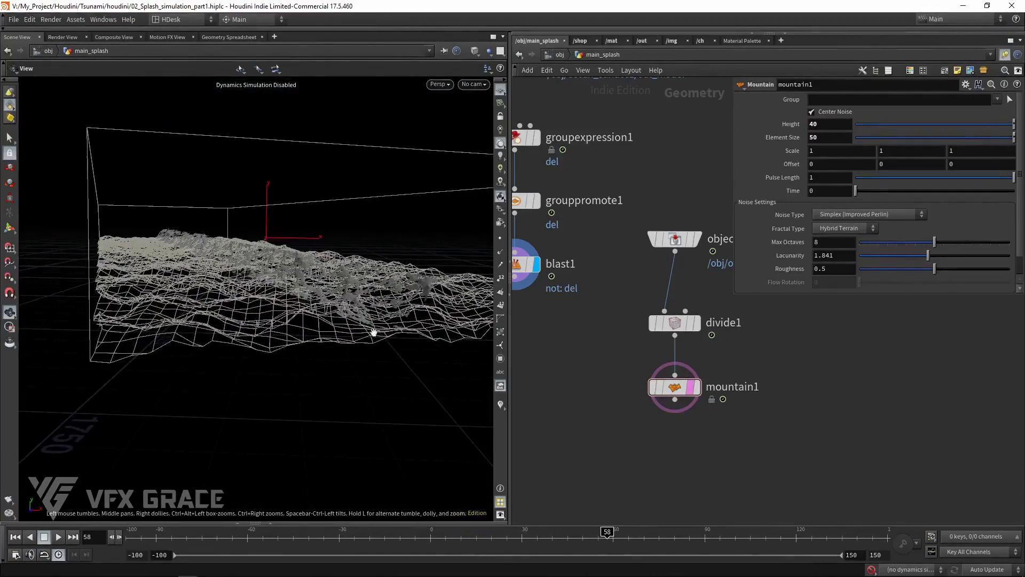
# Follow object_merge2 to its source network, set bound1's Y Lower Padding to -16, and return to main_splash
pyautogui.moveTo(389, 257)
pyautogui.mouseDown()
pyautogui.moveTo(392, 267)
pyautogui.moveTo(388, 258)
pyautogui.mouseUp()
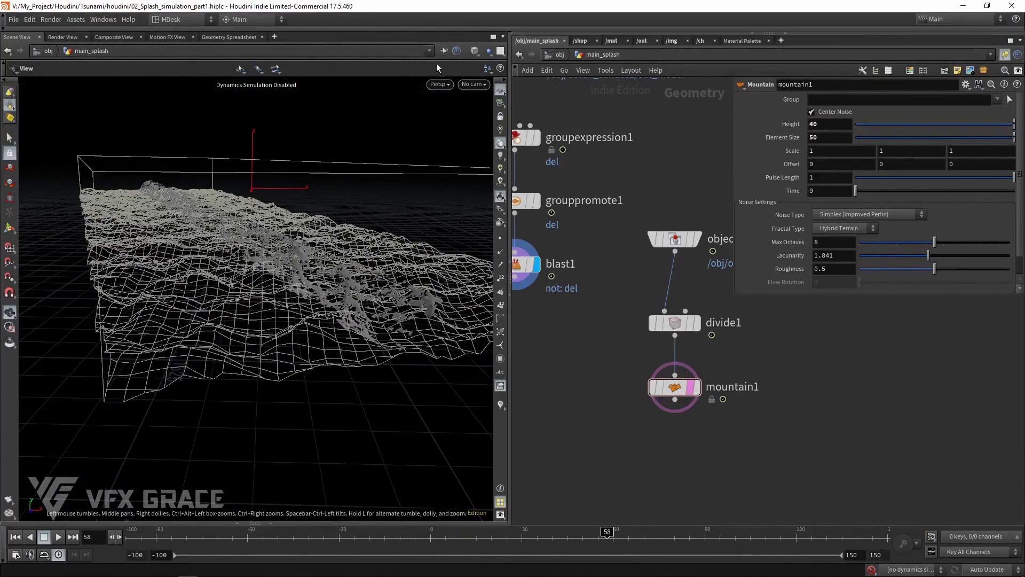
pyautogui.click(675, 238)
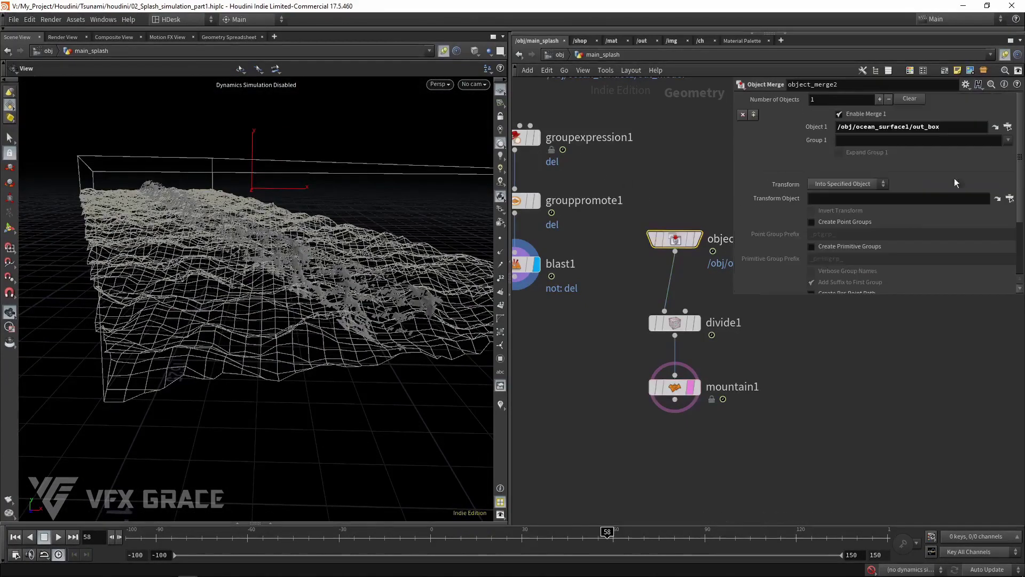
pyautogui.click(996, 127)
pyautogui.scroll(3, 649, 243)
pyautogui.click(615, 209)
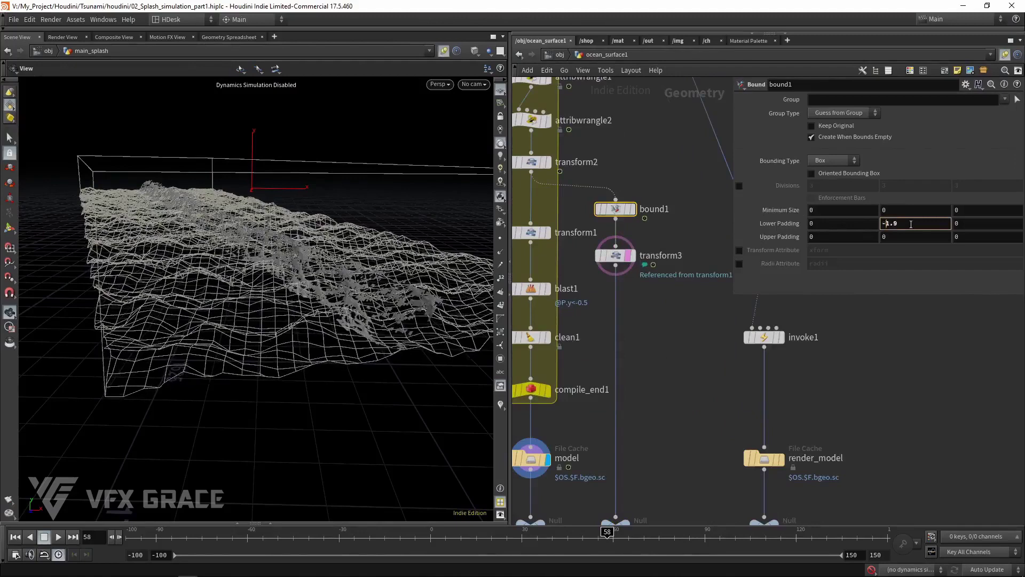
pyautogui.moveTo(911, 224); pyautogui.dragTo(844, 209, button='middle')
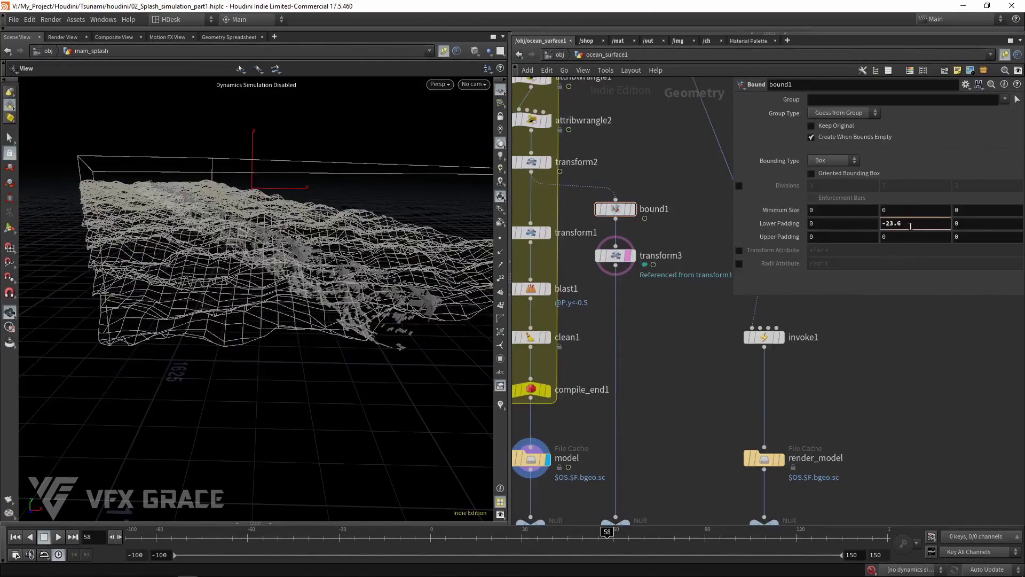
pyautogui.write('-16')
pyautogui.press('Return')
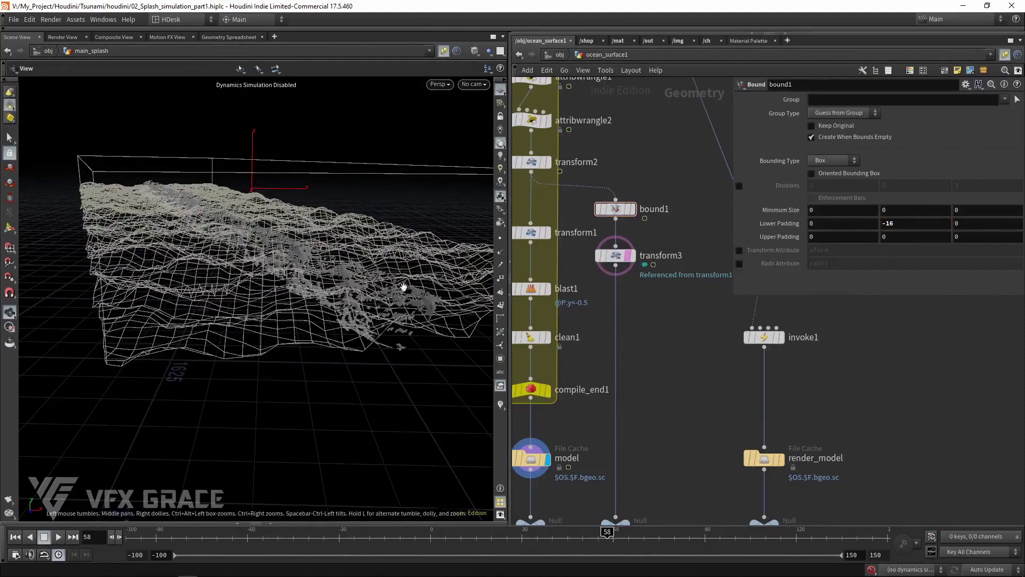
pyautogui.moveTo(469, 290); pyautogui.dragTo(384, 265)
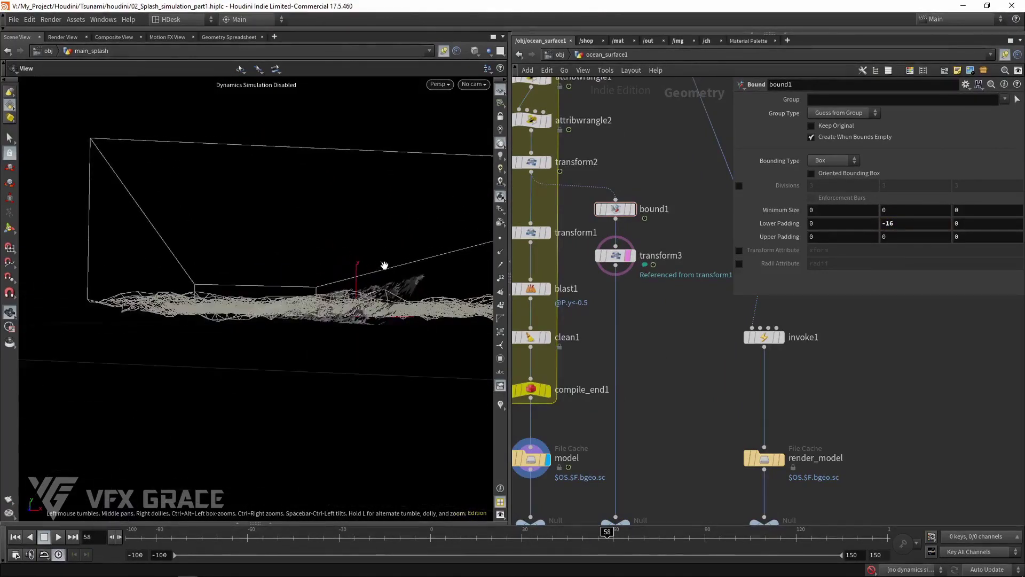
pyautogui.moveTo(664, 357); pyautogui.dragTo(627, 227, button='middle')
pyautogui.click(518, 55)
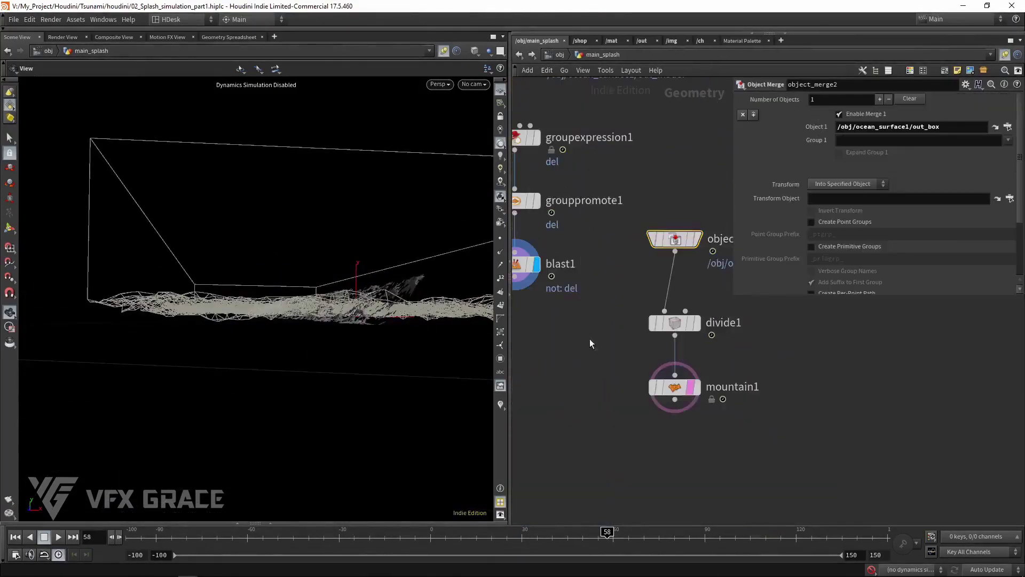
# Add a Group node fed by object_merge1 with mountain1 as its second input, and display it
pyautogui.moveTo(591, 343); pyautogui.dragTo(611, 274, button='middle')
pyautogui.press('Tab')
pyautogui.write('gr')
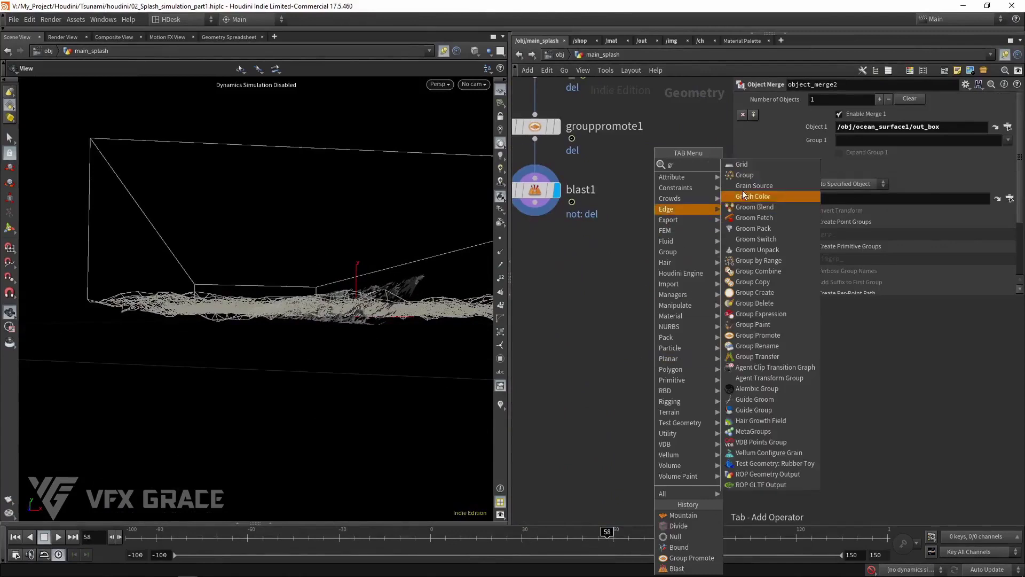
pyautogui.click(744, 176)
pyautogui.click(642, 403)
pyautogui.click(630, 395)
pyautogui.moveTo(616, 235); pyautogui.dragTo(593, 405, button='middle')
pyautogui.click(515, 156)
pyautogui.moveTo(555, 213); pyautogui.dragTo(581, 42, button='middle')
pyautogui.moveTo(653, 396); pyautogui.dragTo(655, 393)
pyautogui.click(697, 323)
pyautogui.click(655, 389)
pyautogui.click(667, 401)
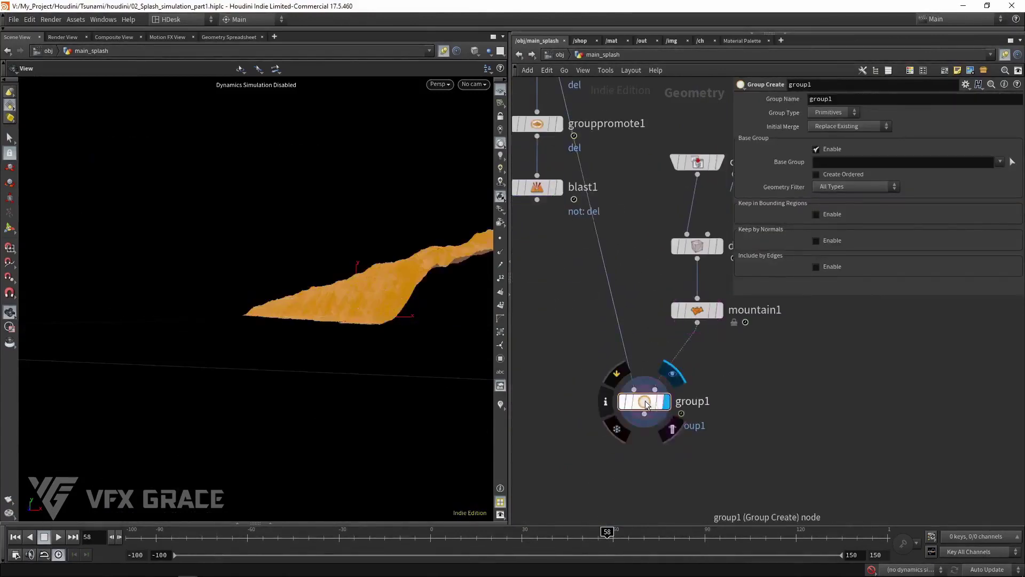
# Make group1 a point group named del2, with the base group disabled and points kept within the bounding object
pyautogui.click(834, 112)
pyautogui.click(828, 124)
pyautogui.click(828, 149)
pyautogui.click(827, 175)
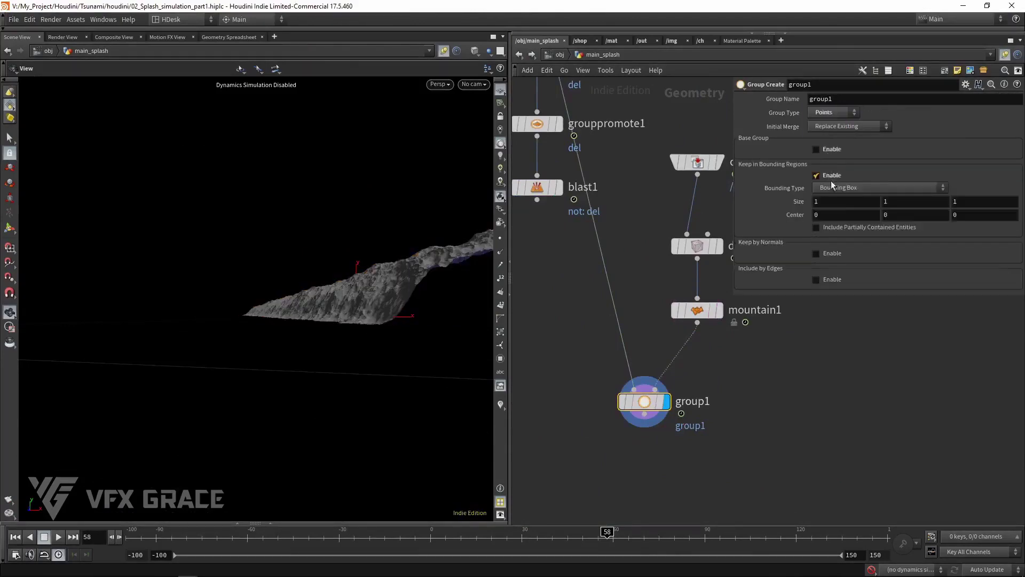
pyautogui.click(832, 187)
pyautogui.click(854, 221)
pyautogui.doubleClick(830, 98)
pyautogui.write('de')
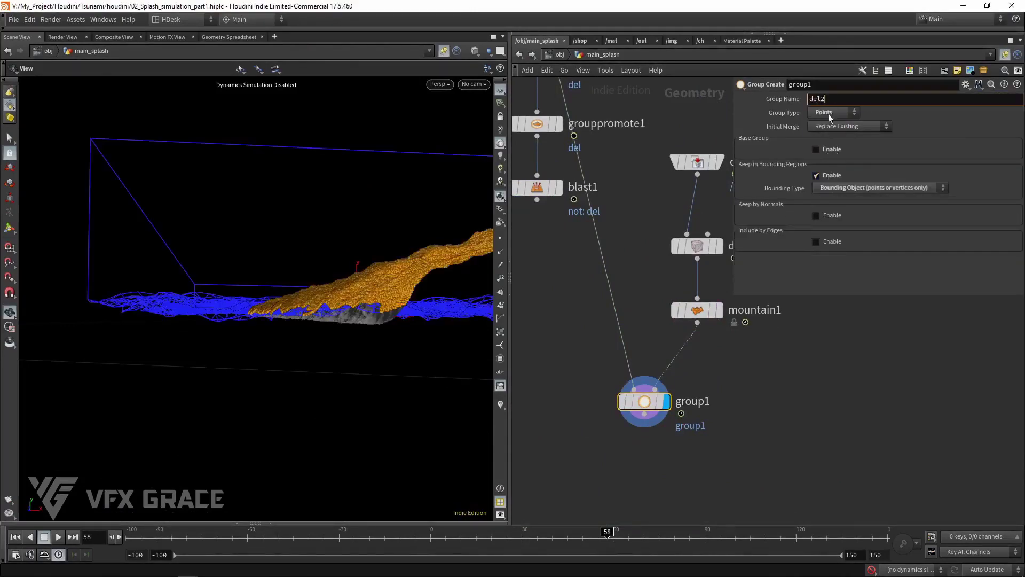
pyautogui.write('l2')
pyautogui.press('Return')
# Set mountain1's Z Offset to 10 to shift the noise along the wave's edge
pyautogui.moveTo(425, 305); pyautogui.dragTo(273, 198)
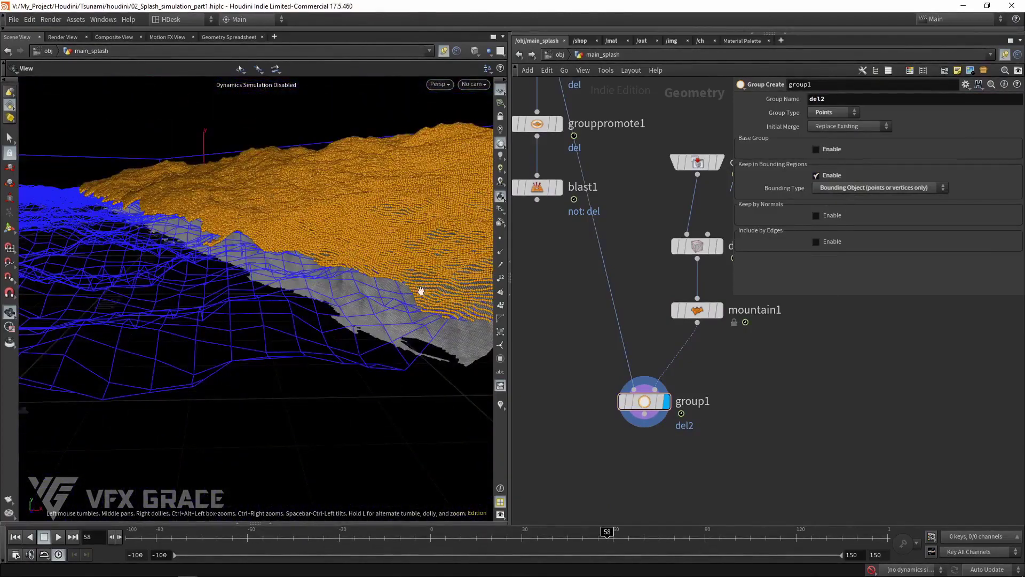
pyautogui.moveTo(421, 291); pyautogui.dragTo(193, 253)
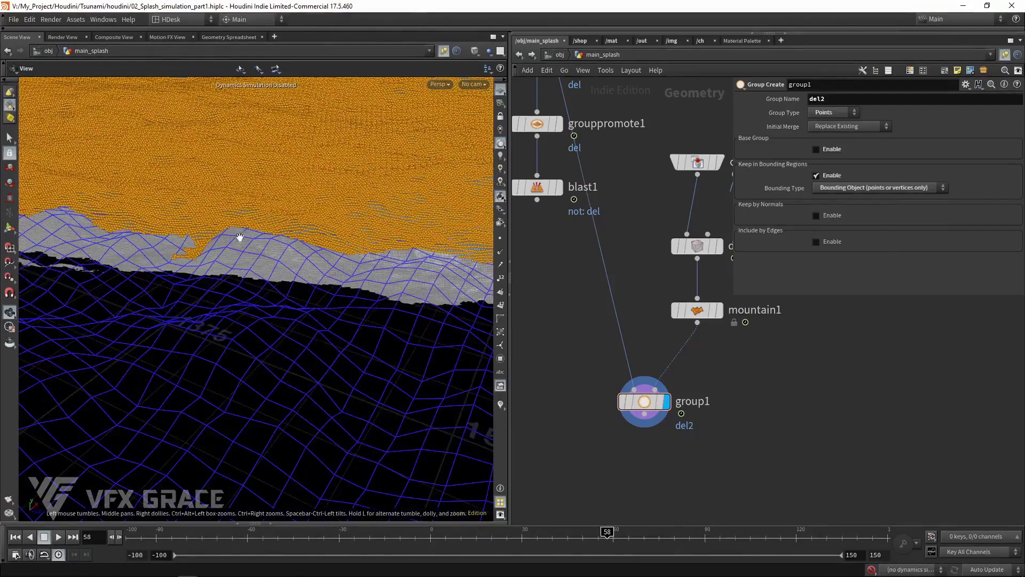
pyautogui.click(697, 311)
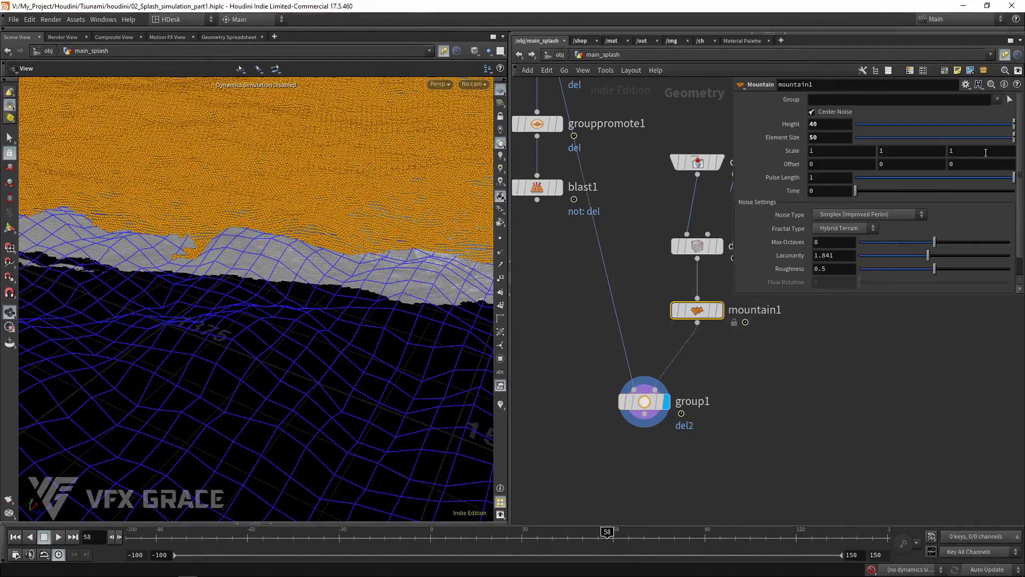
pyautogui.moveTo(981, 163); pyautogui.dragTo(995, 142, button='middle')
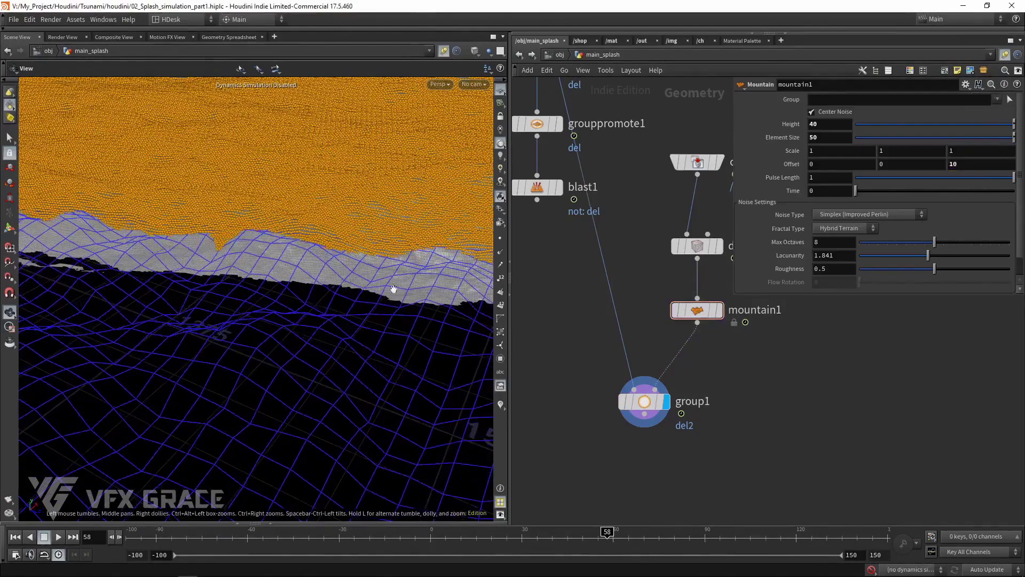
pyautogui.moveTo(394, 289); pyautogui.dragTo(158, 320)
pyautogui.moveTo(327, 213); pyautogui.dragTo(343, 229)
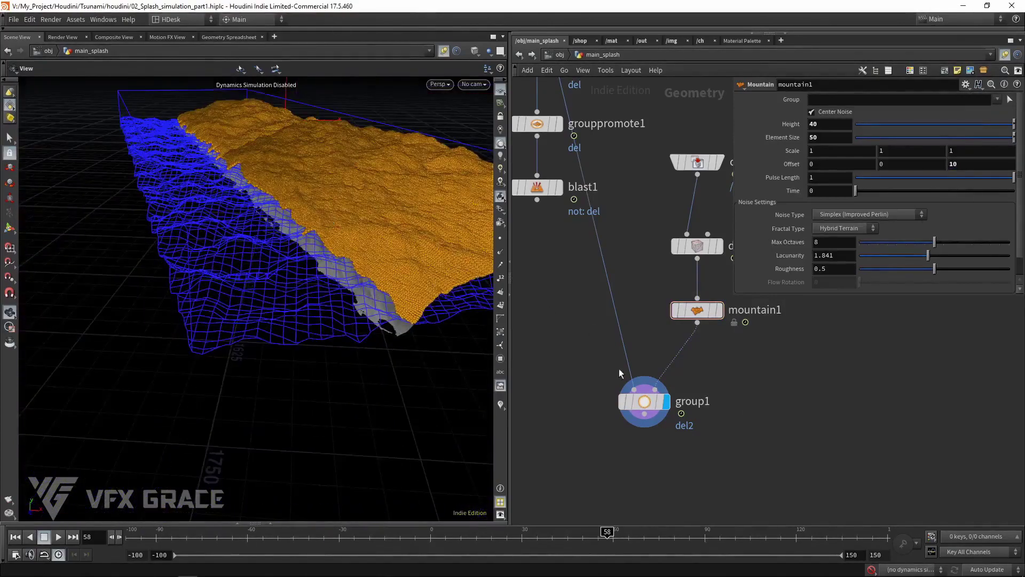
# Display grouppromote1 and move the object_merge2-to-group1 branch up beside the blast1 chain
pyautogui.moveTo(636, 353); pyautogui.dragTo(683, 322, button='middle')
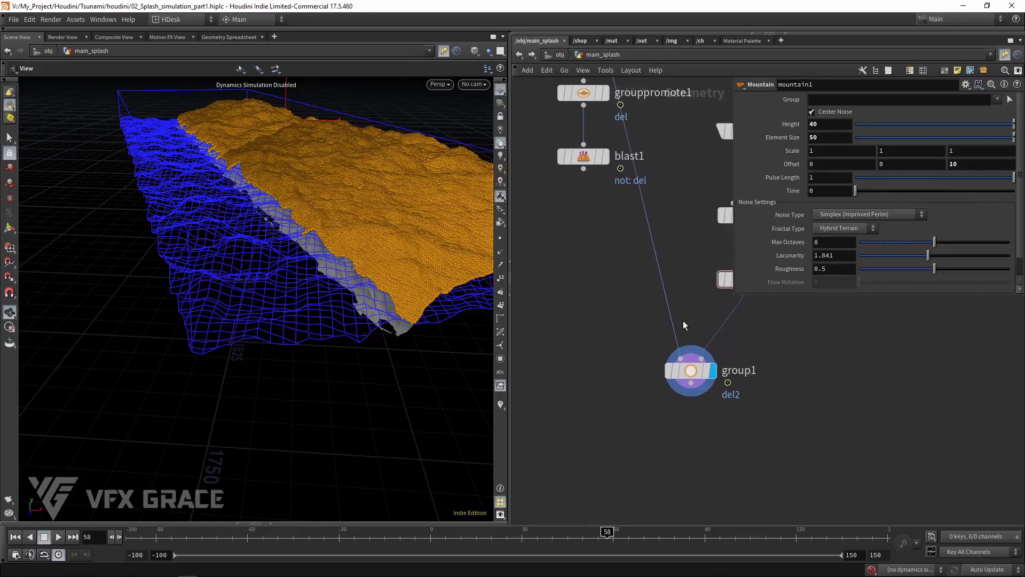
pyautogui.moveTo(684, 321); pyautogui.dragTo(733, 416)
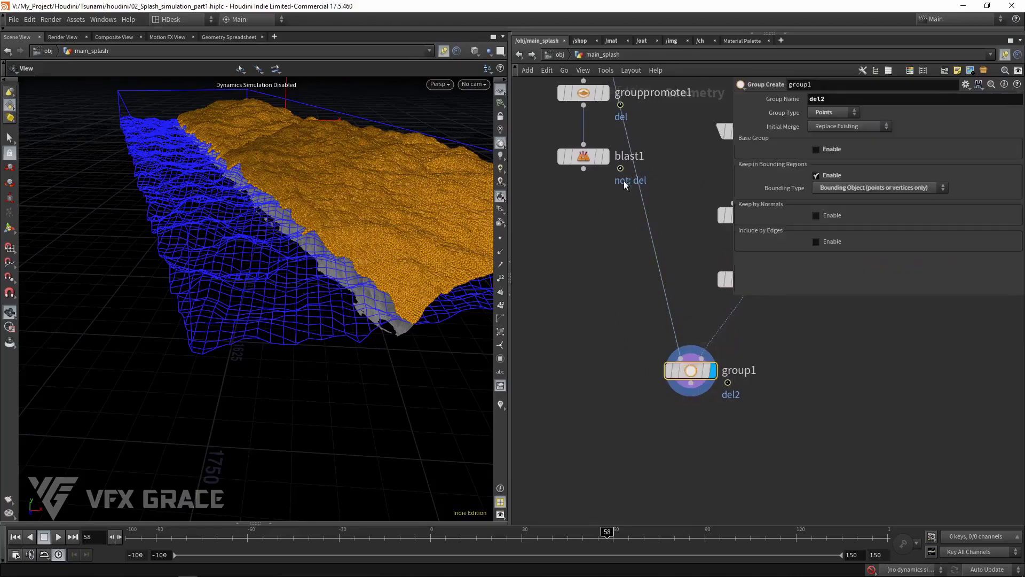
pyautogui.click(607, 92)
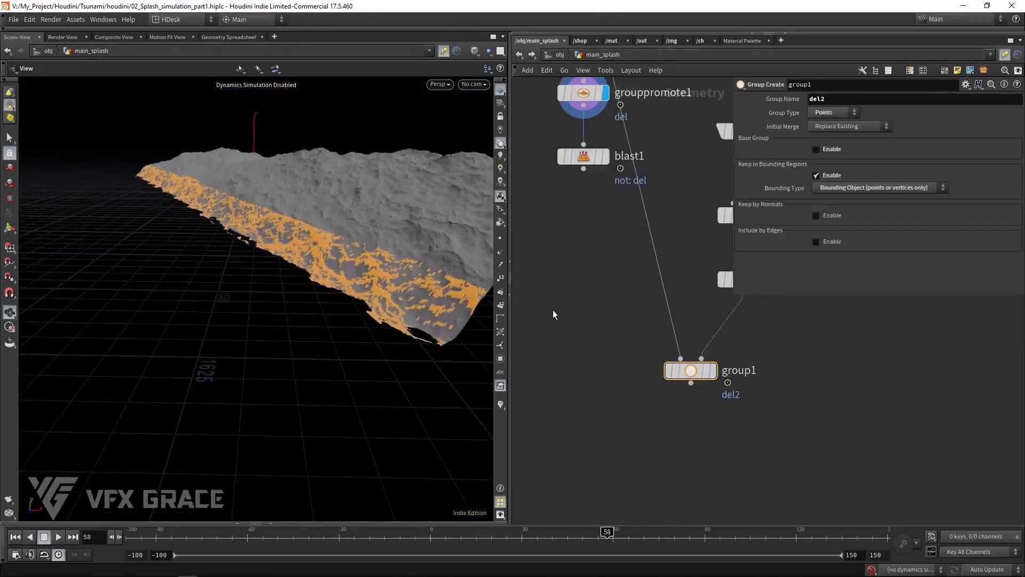
pyautogui.moveTo(553, 314); pyautogui.dragTo(543, 384, button='middle')
pyautogui.scroll(-2, 542, 385)
pyautogui.moveTo(629, 209); pyautogui.dragTo(711, 473)
pyautogui.moveTo(640, 413); pyautogui.dragTo(688, 267)
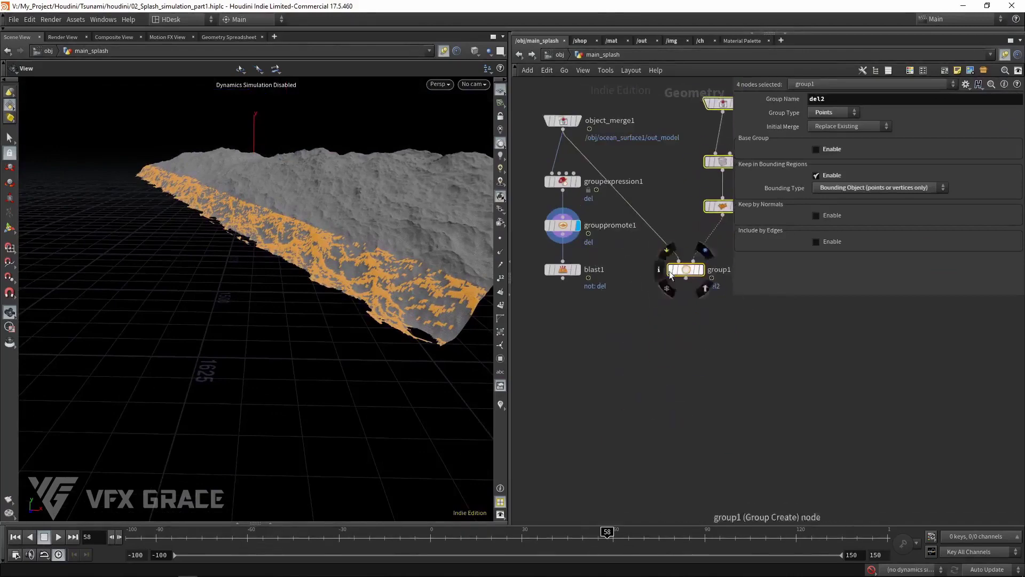
pyautogui.moveTo(606, 340); pyautogui.dragTo(601, 353, button='middle')
pyautogui.scroll(2, 645, 265)
pyautogui.click(606, 291)
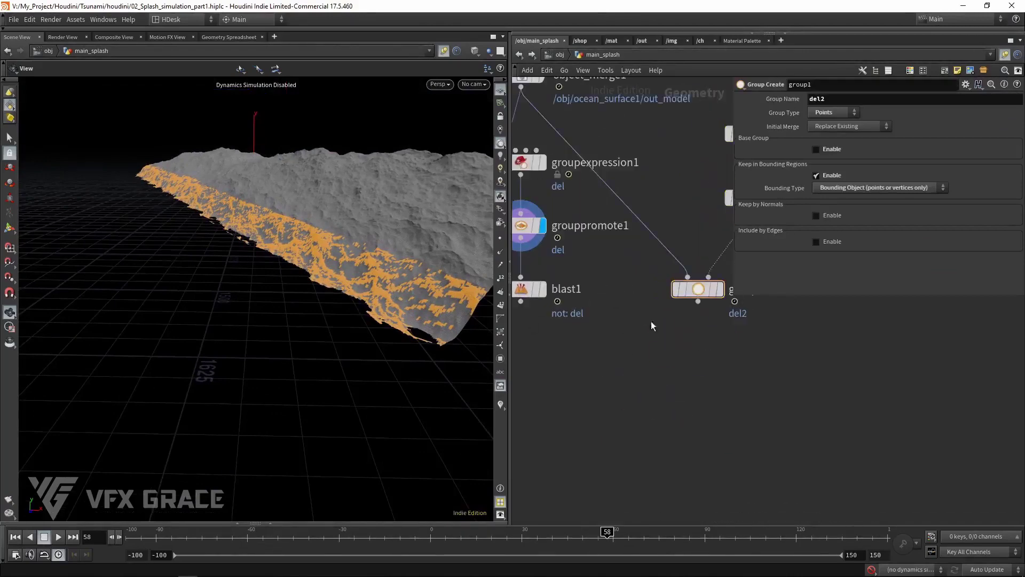
# Copy grouppromote1, wire the copy after group1, display it and set its group to del2
pyautogui.click(720, 293)
pyautogui.keyDown('alt'); pyautogui.moveTo(534, 229); pyautogui.dragTo(710, 363); pyautogui.keyUp('alt')
pyautogui.moveTo(698, 301); pyautogui.dragTo(698, 347)
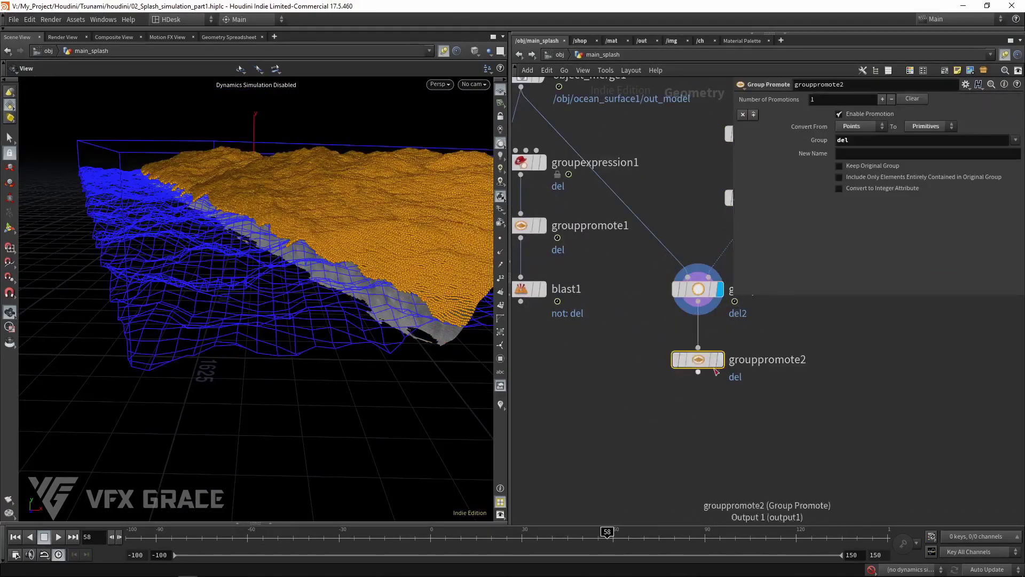
pyautogui.click(720, 360)
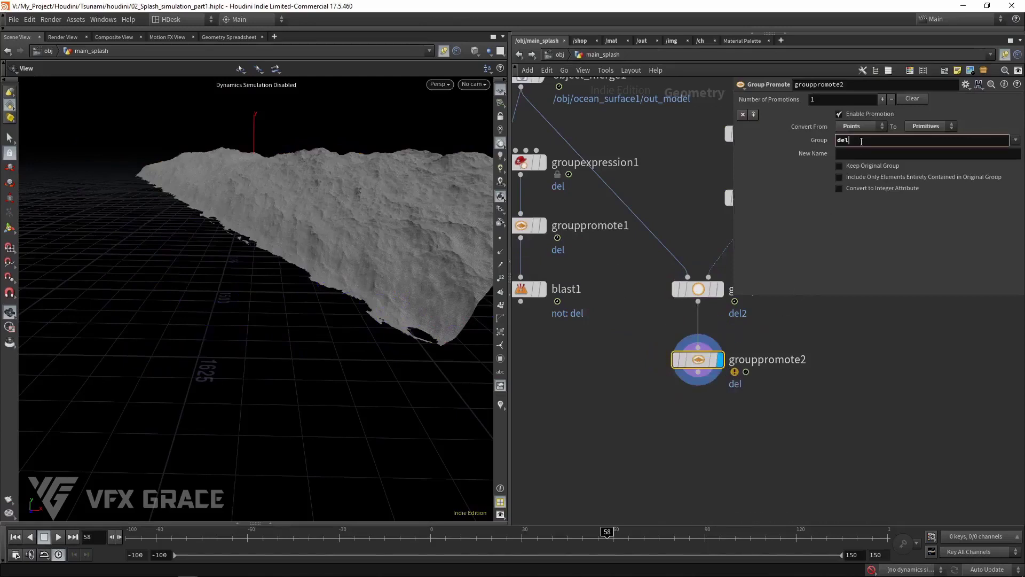
pyautogui.moveTo(648, 394); pyautogui.dragTo(673, 322, button='middle')
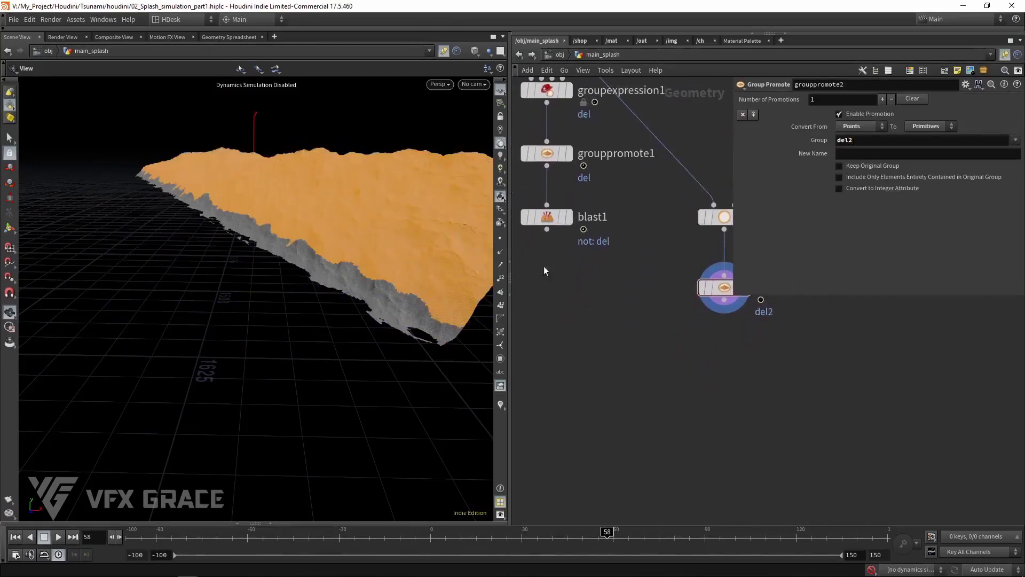
# Move blast1 down and insert a Group Transfer node between grouppromote1 and blast1
pyautogui.moveTo(547, 222); pyautogui.dragTo(549, 383)
pyautogui.press('Tab')
pyautogui.write('gt')
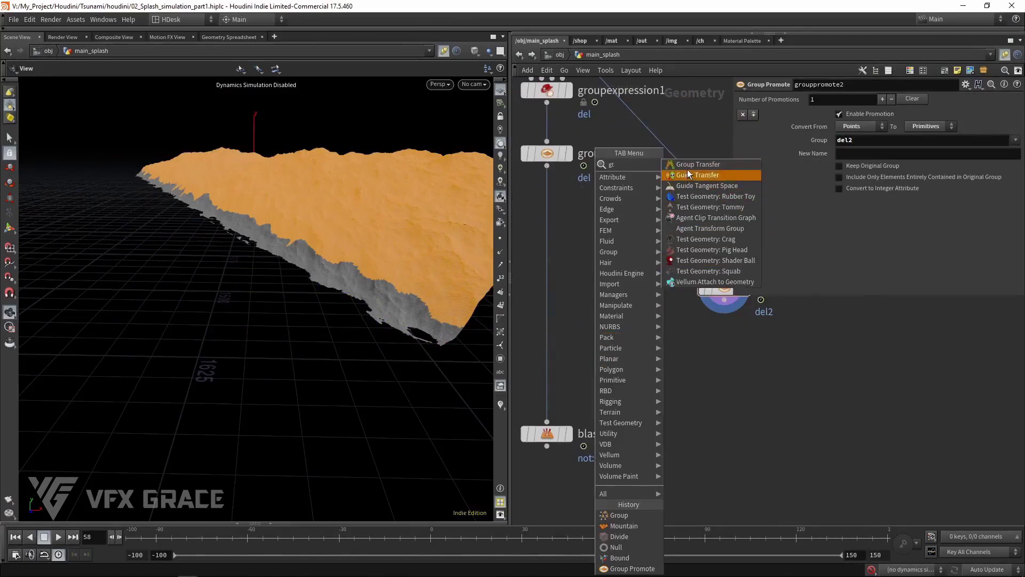
pyautogui.click(689, 165)
pyautogui.click(568, 386)
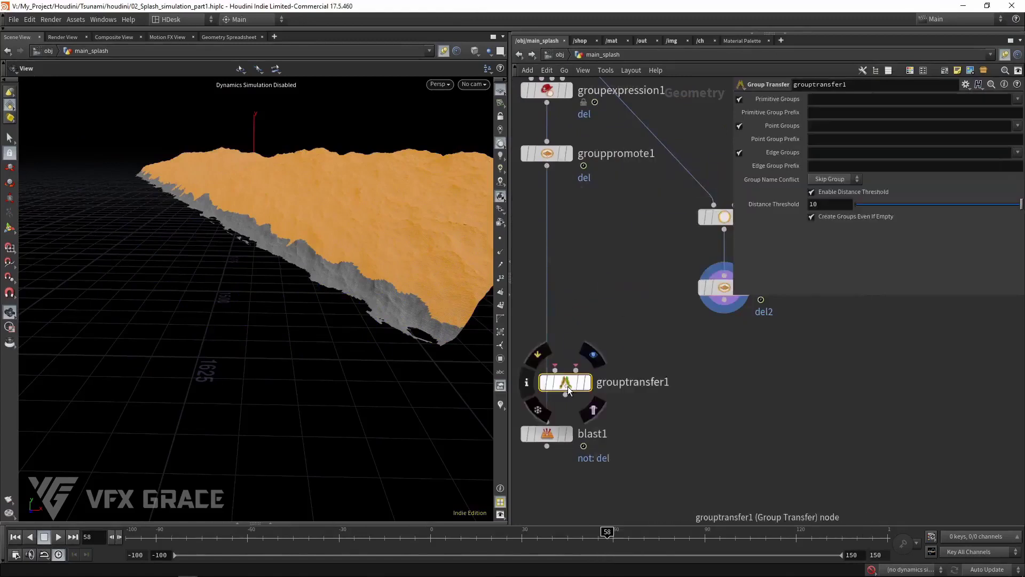
pyautogui.moveTo(569, 386); pyautogui.dragTo(550, 339)
# Insert a Group Combine node before blast1 and connect grouppromote2 to grouptransfer1's second input
pyautogui.press('Tab')
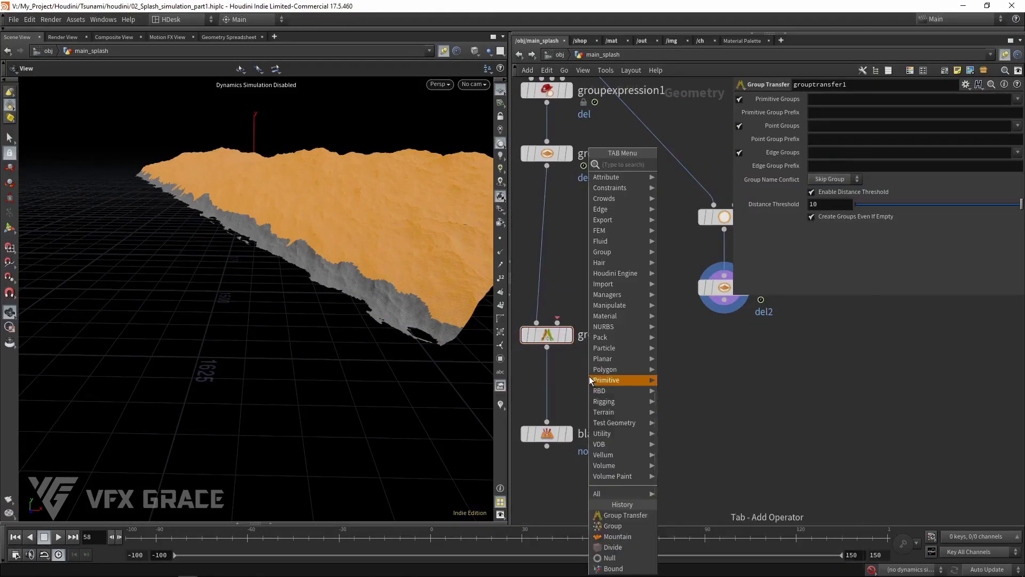
pyautogui.write('gc')
pyautogui.click(693, 185)
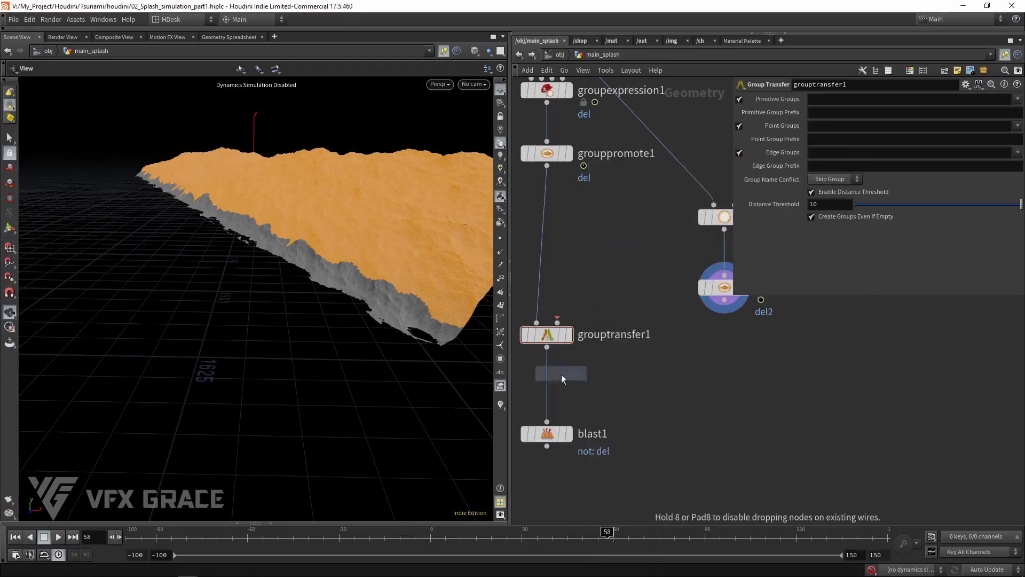
pyautogui.click(547, 389)
pyautogui.moveTo(702, 315); pyautogui.dragTo(558, 322)
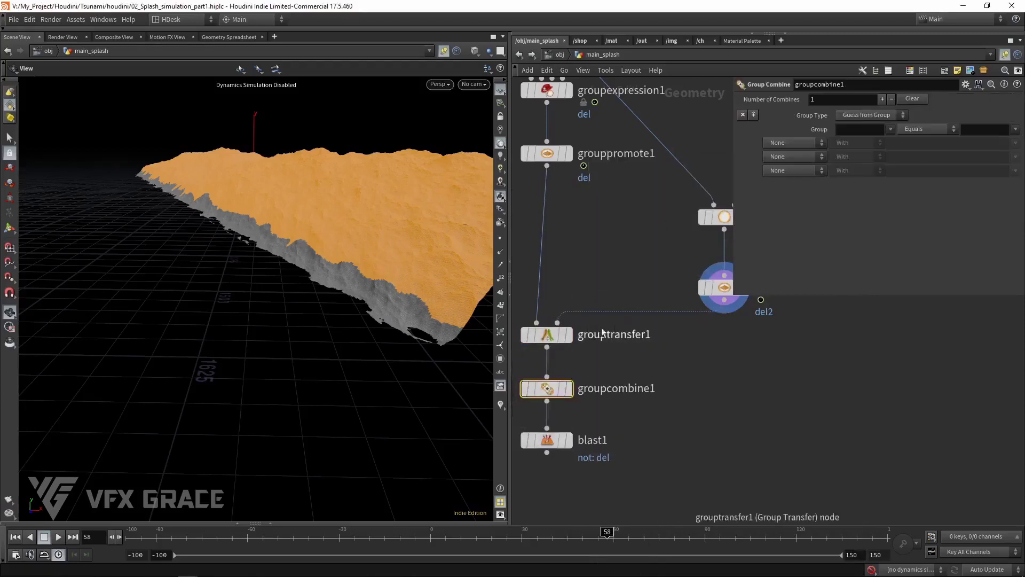
# Display grouptransfer1 and limit it to primitive group del2, with point and edge group transfer disabled
pyautogui.click(567, 335)
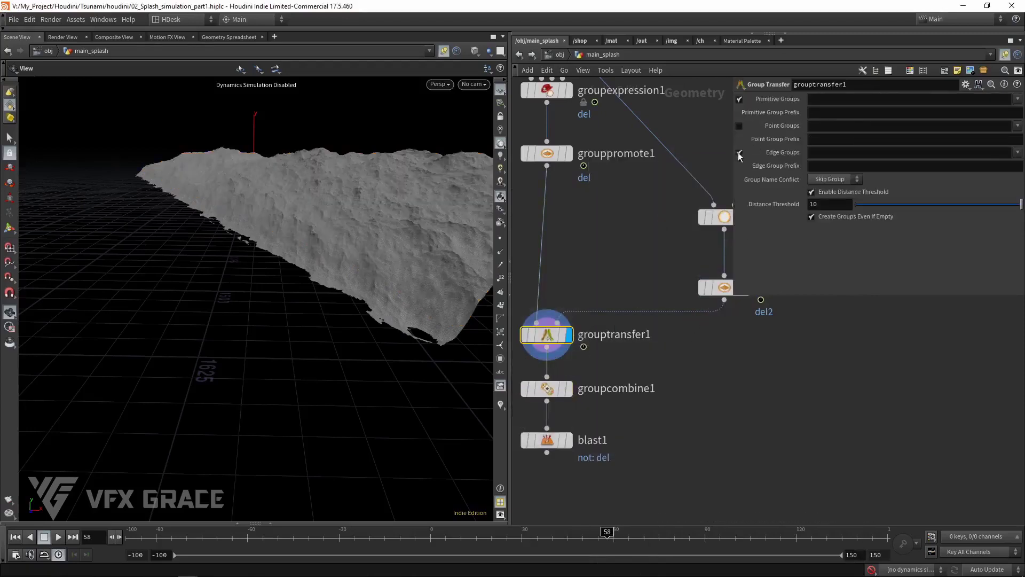
pyautogui.click(739, 152)
pyautogui.click(1017, 99)
pyautogui.click(1010, 111)
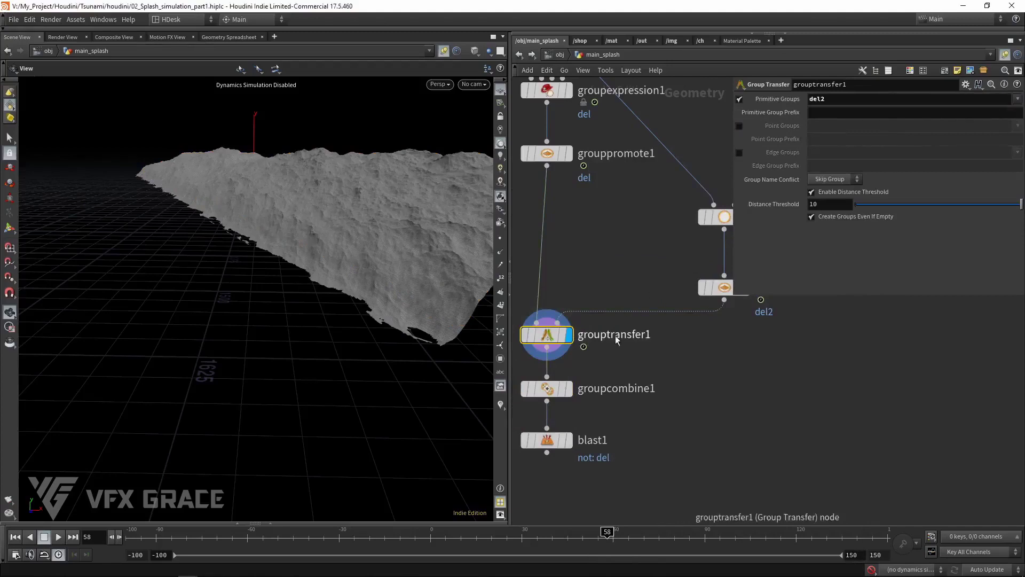
# Display groupcombine1 and define group new_del as del with del2 subtracted
pyautogui.click(567, 389)
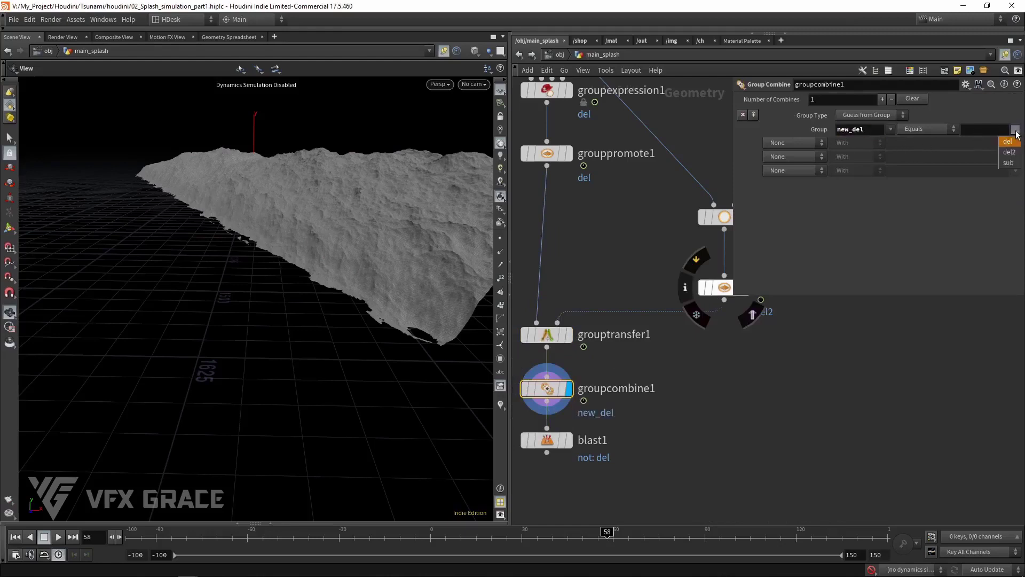
pyautogui.click(1011, 142)
pyautogui.click(794, 143)
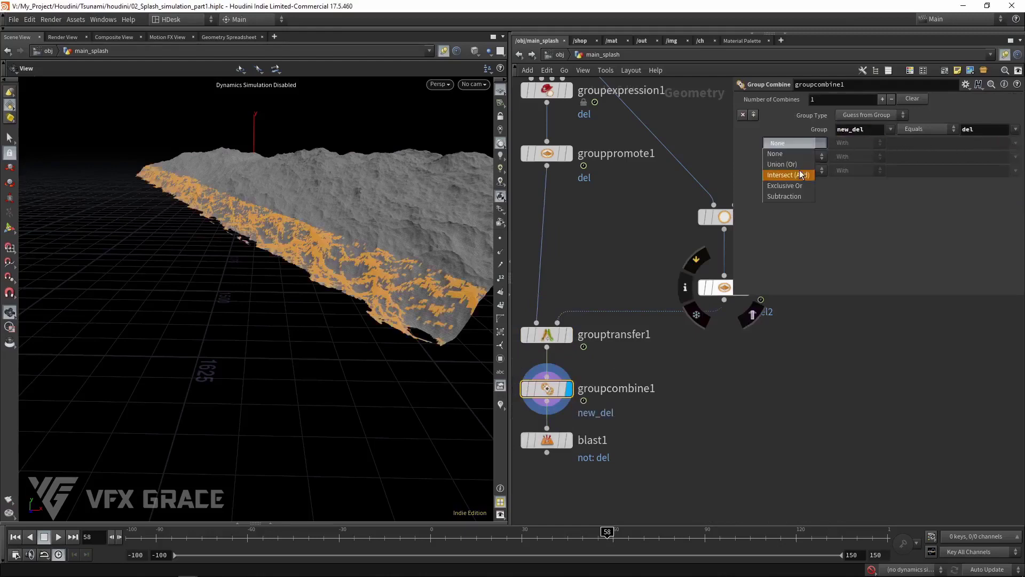
pyautogui.click(789, 186)
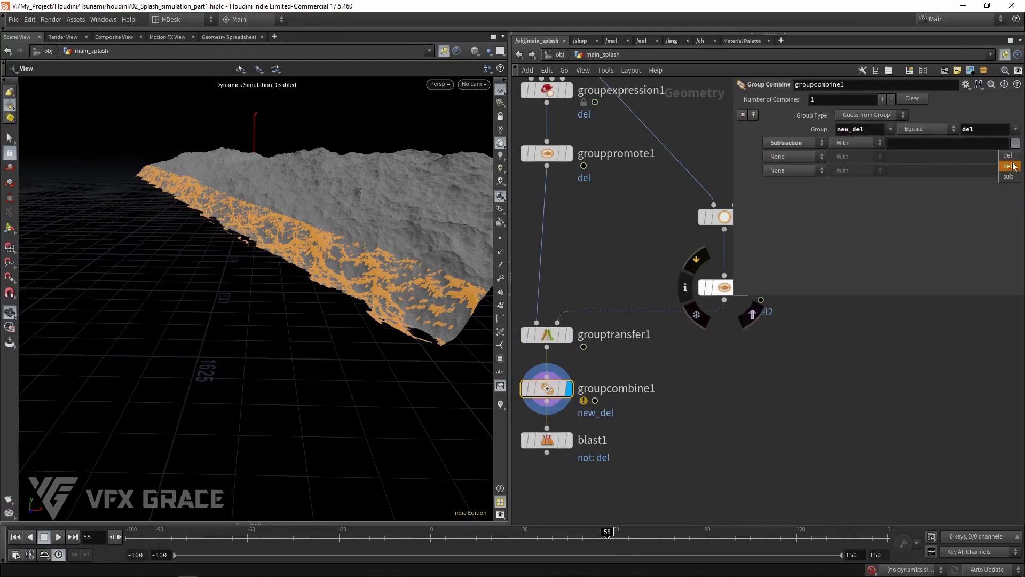
pyautogui.click(1008, 166)
pyautogui.moveTo(335, 235); pyautogui.dragTo(406, 286)
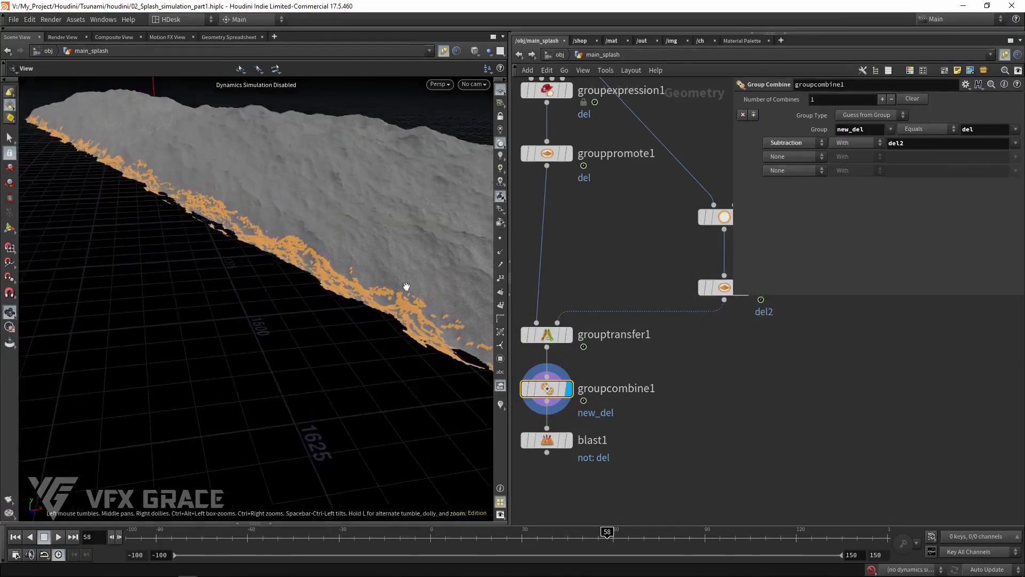
# Display blast1 and set its group to new_del to isolate the combined selection
pyautogui.click(567, 440)
pyautogui.moveTo(616, 419); pyautogui.dragTo(640, 353, button='middle')
pyautogui.click(571, 375)
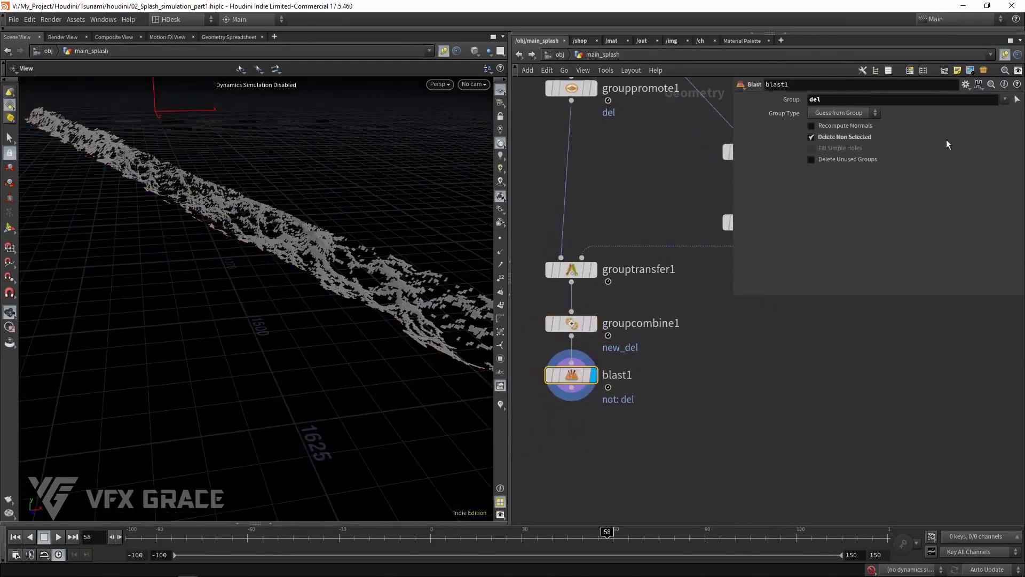
pyautogui.click(1005, 99)
pyautogui.click(929, 142)
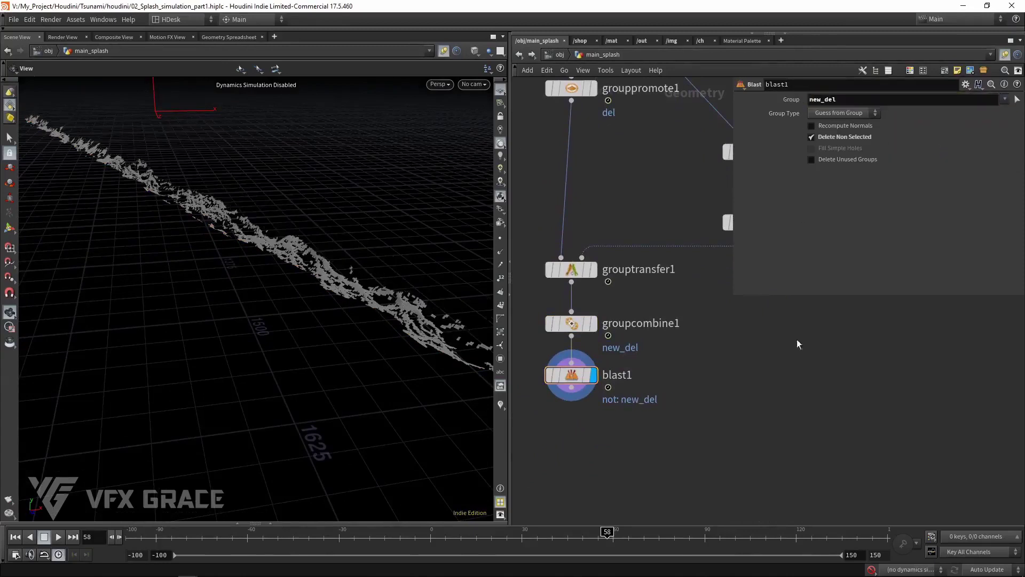
pyautogui.moveTo(347, 280); pyautogui.dragTo(242, 198)
pyautogui.moveTo(617, 410); pyautogui.dragTo(614, 328, button='middle')
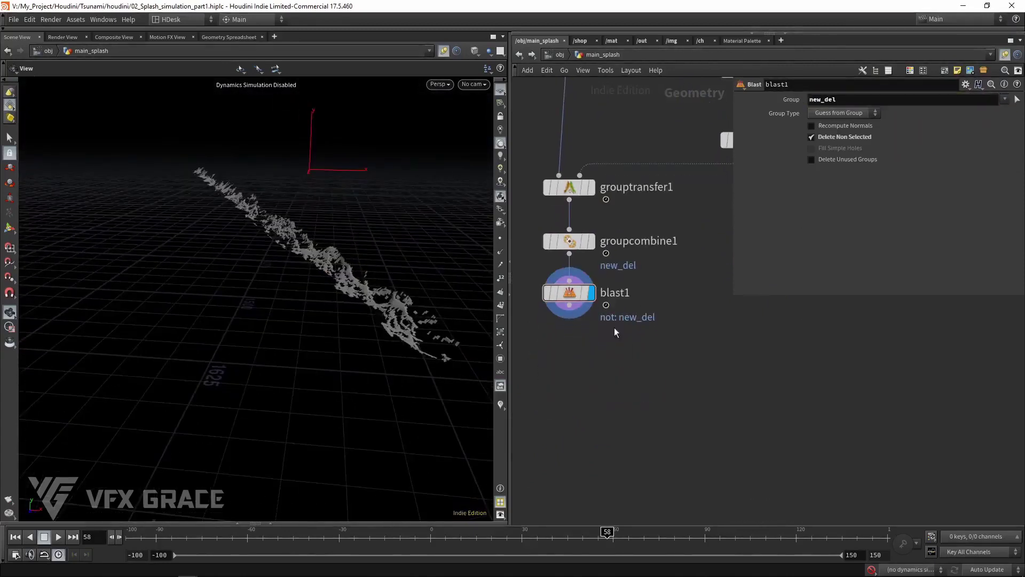